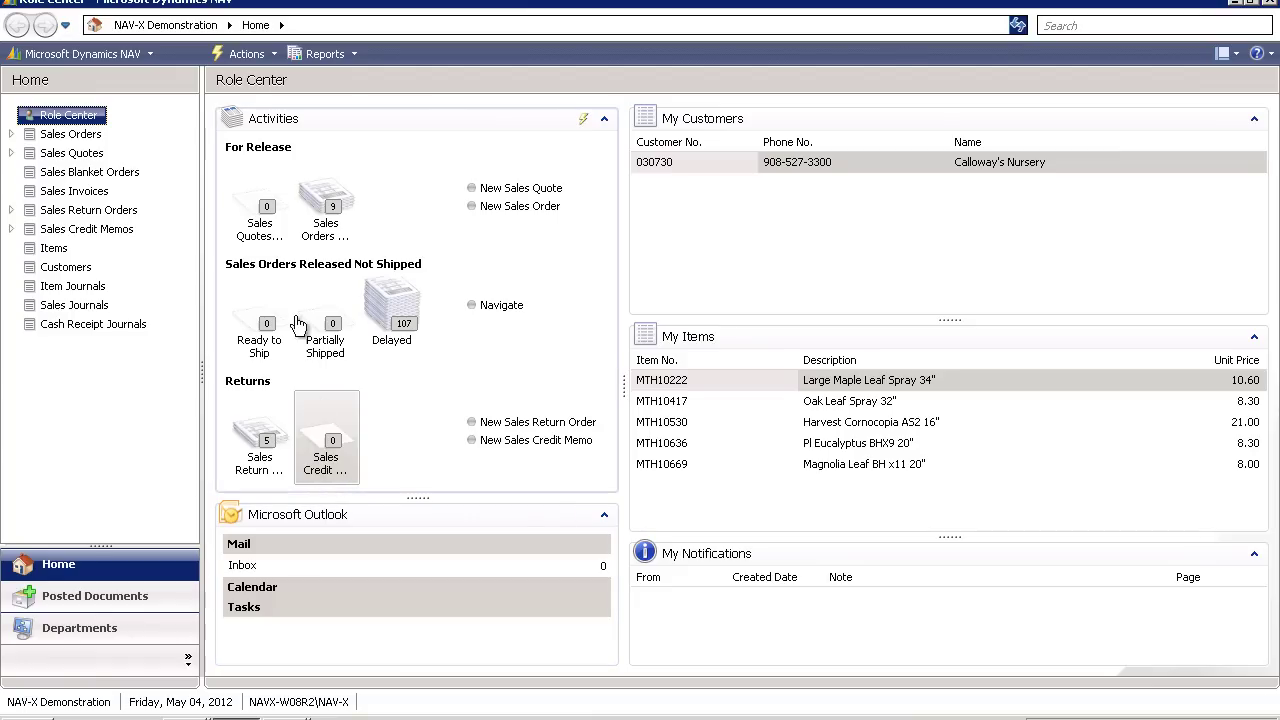
pyautogui.click(232, 54)
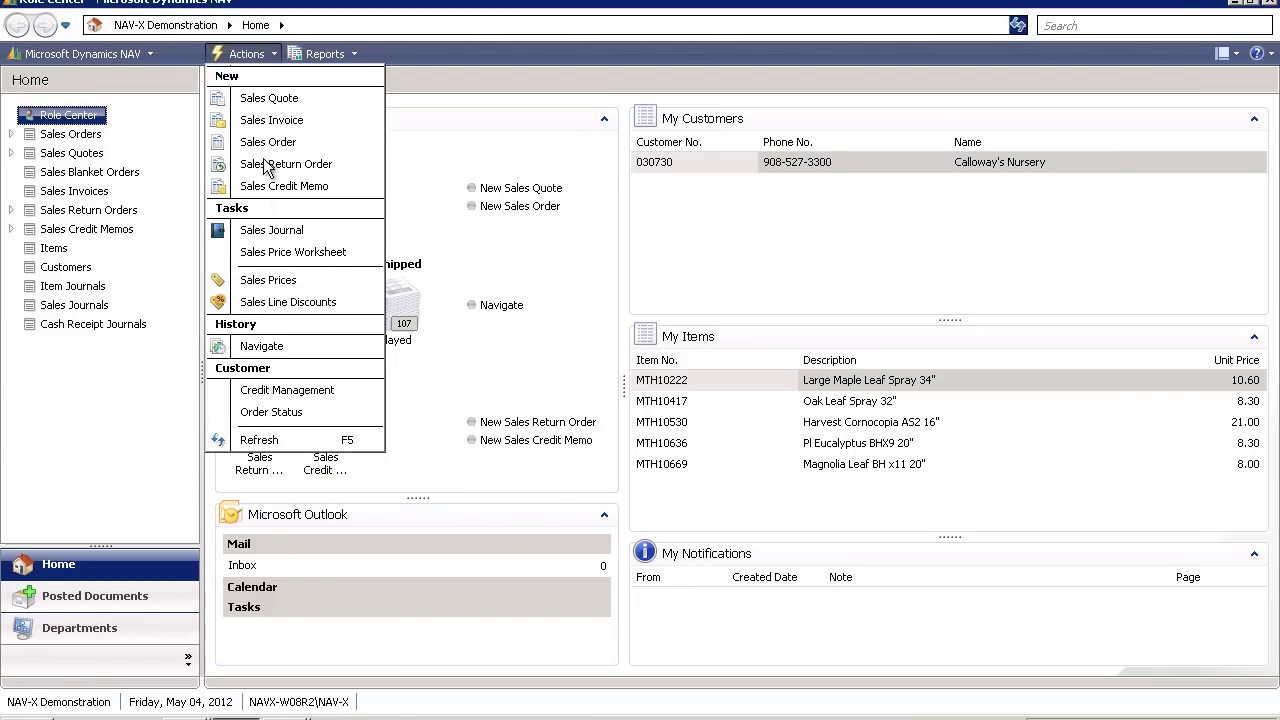
pyautogui.click(322, 54)
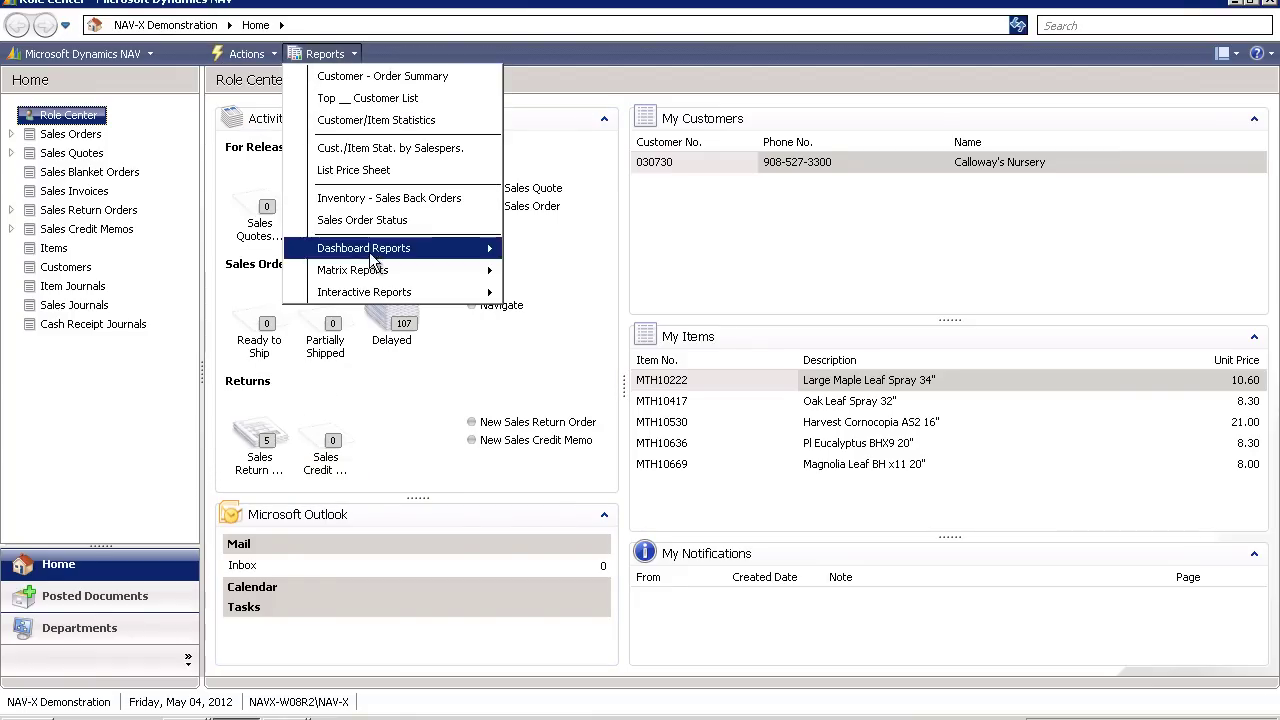
pyautogui.click(1030, 213)
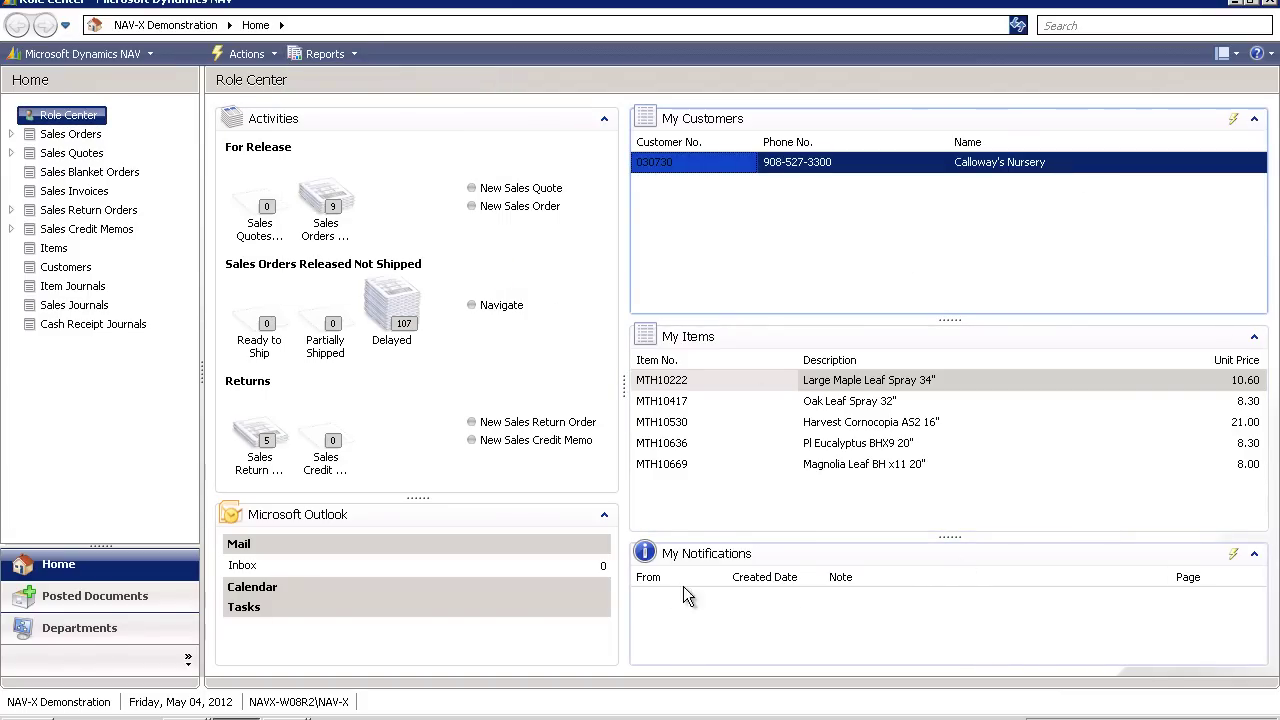
pyautogui.click(605, 119)
pyautogui.click(605, 119)
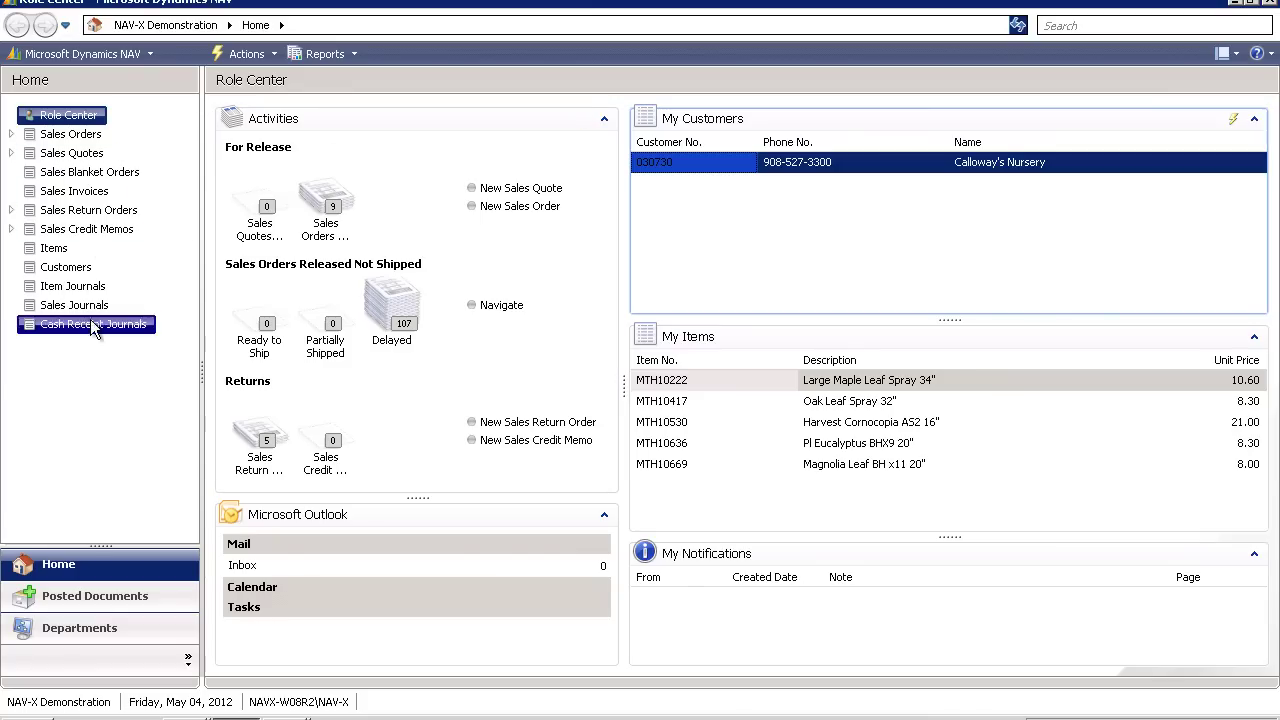
# Step: Search for "bill of", open the Bill of Ladings list, and view the UPS GROUND document's details before closing it
pyautogui.click(1140, 26)
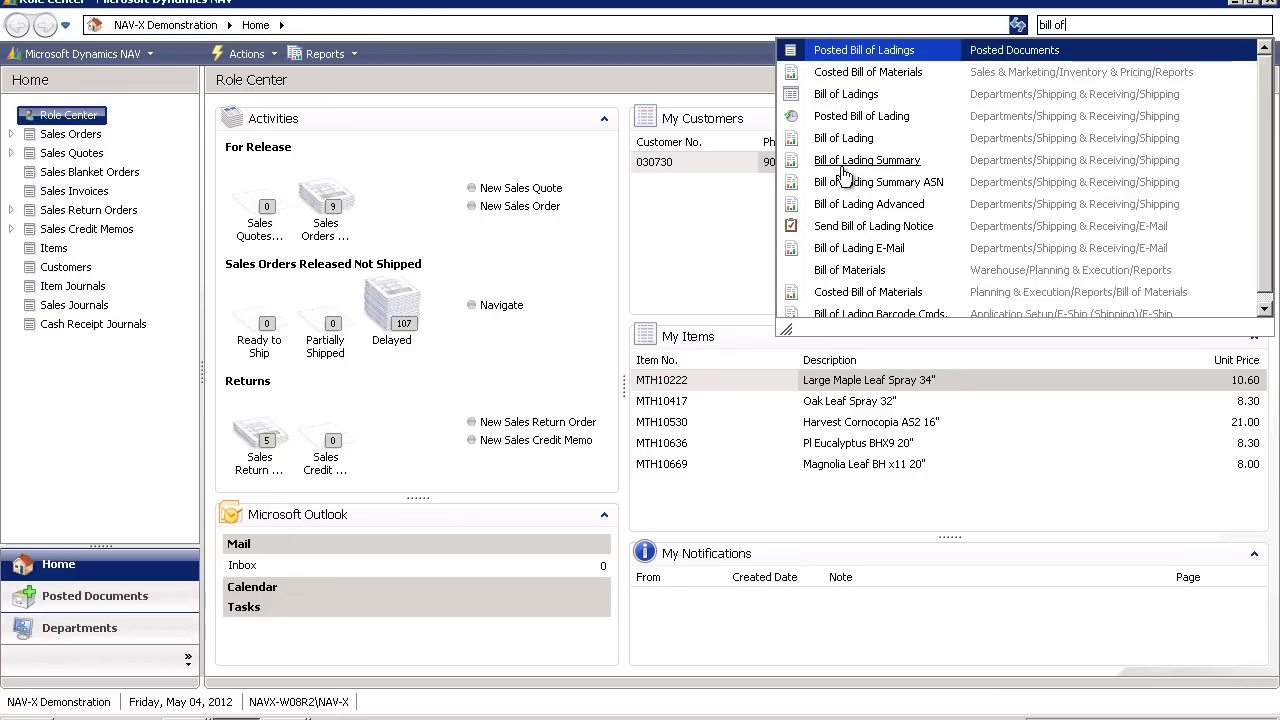
pyautogui.click(836, 94)
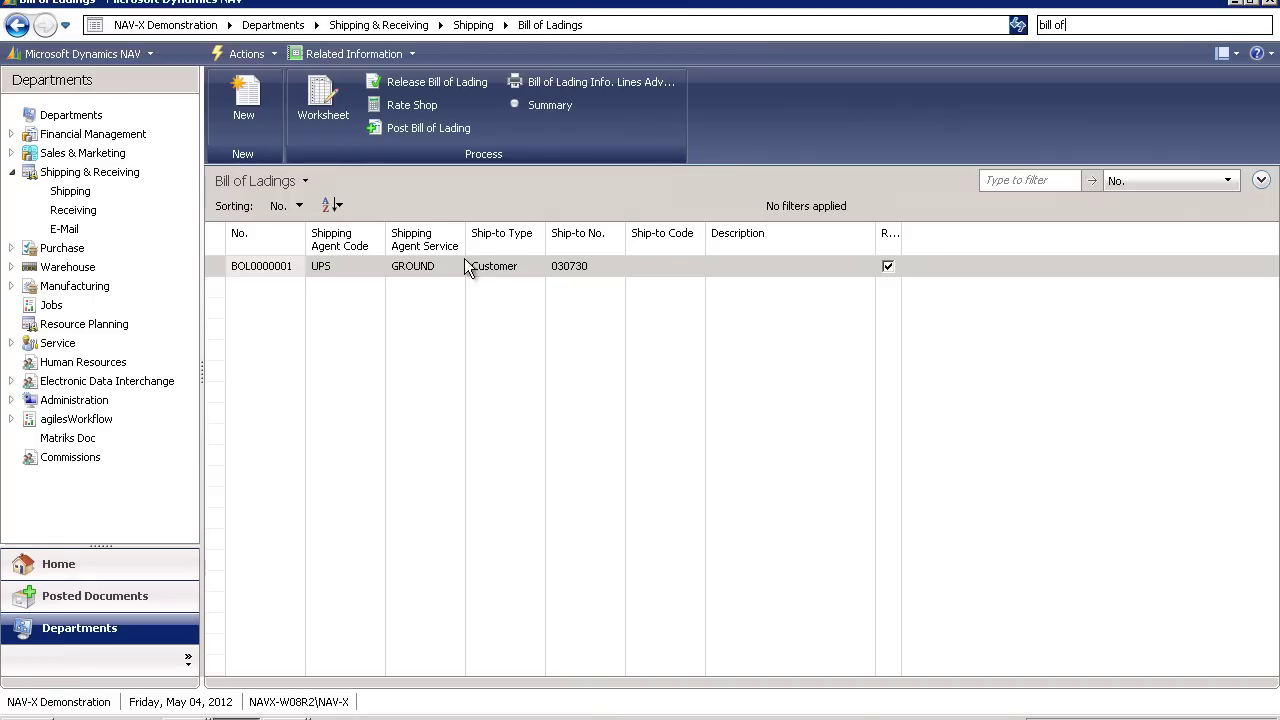
pyautogui.click(497, 270)
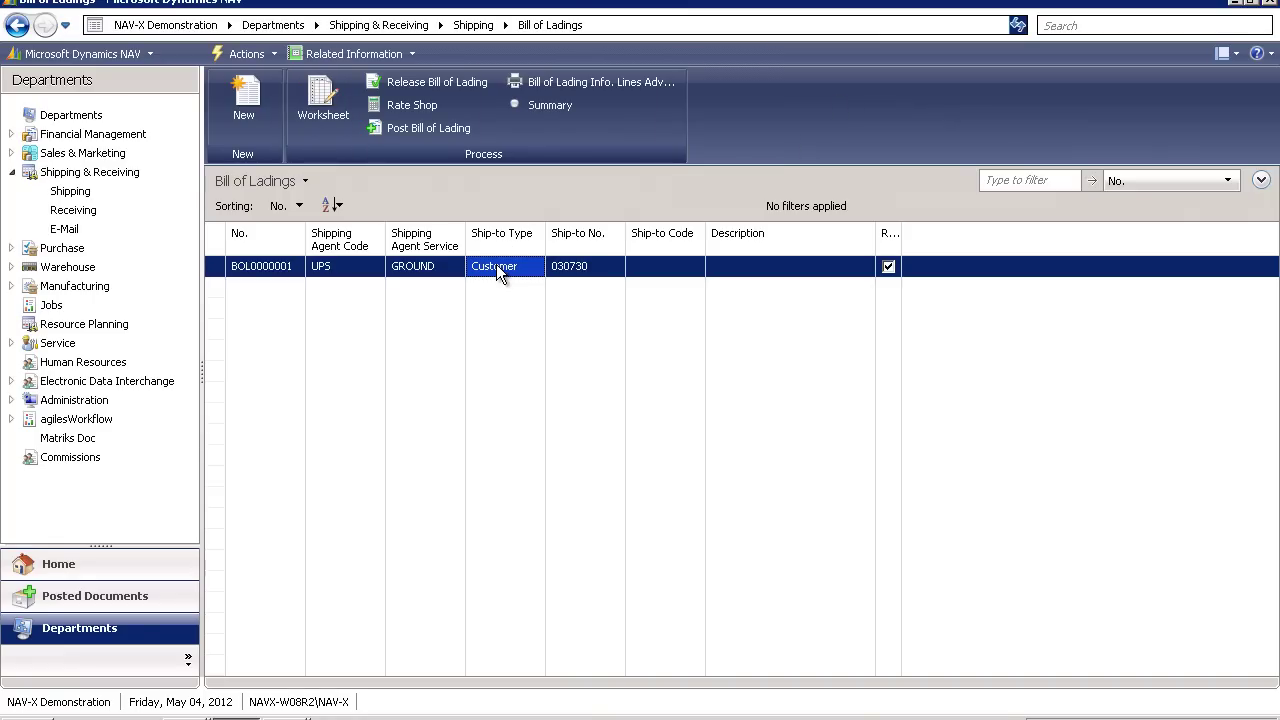
pyautogui.doubleClick(497, 270)
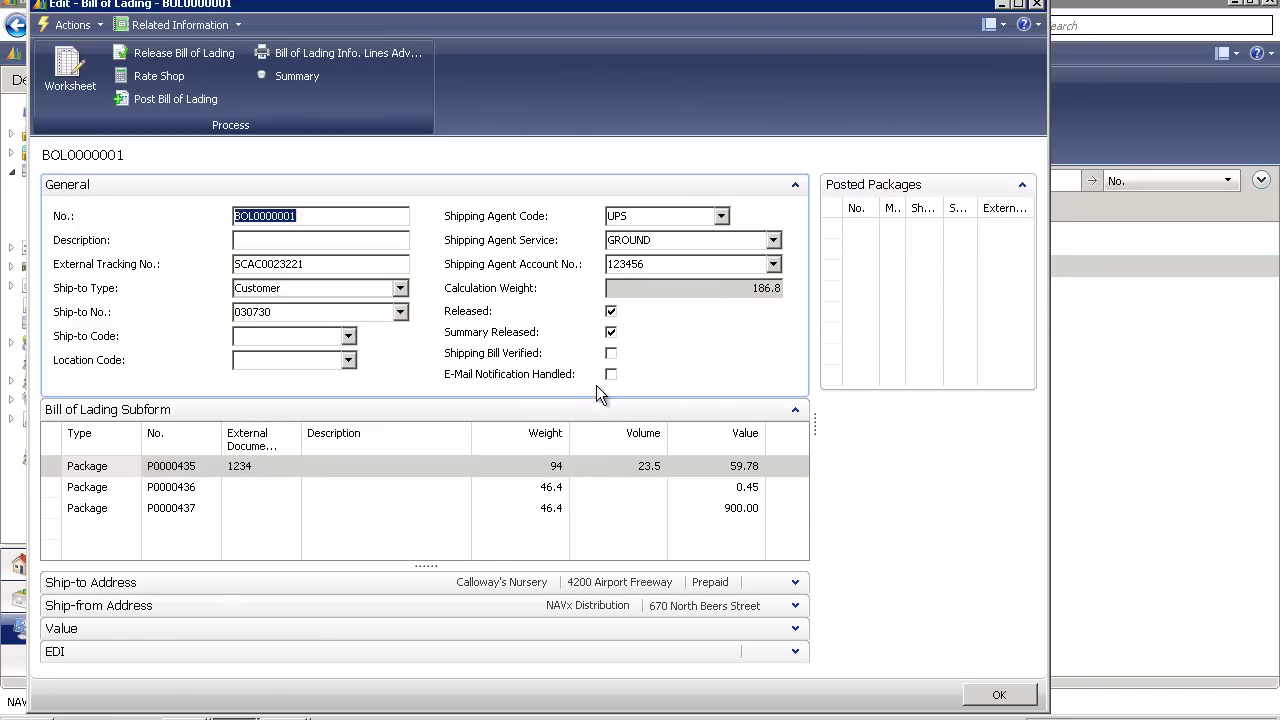
pyautogui.press('Escape')
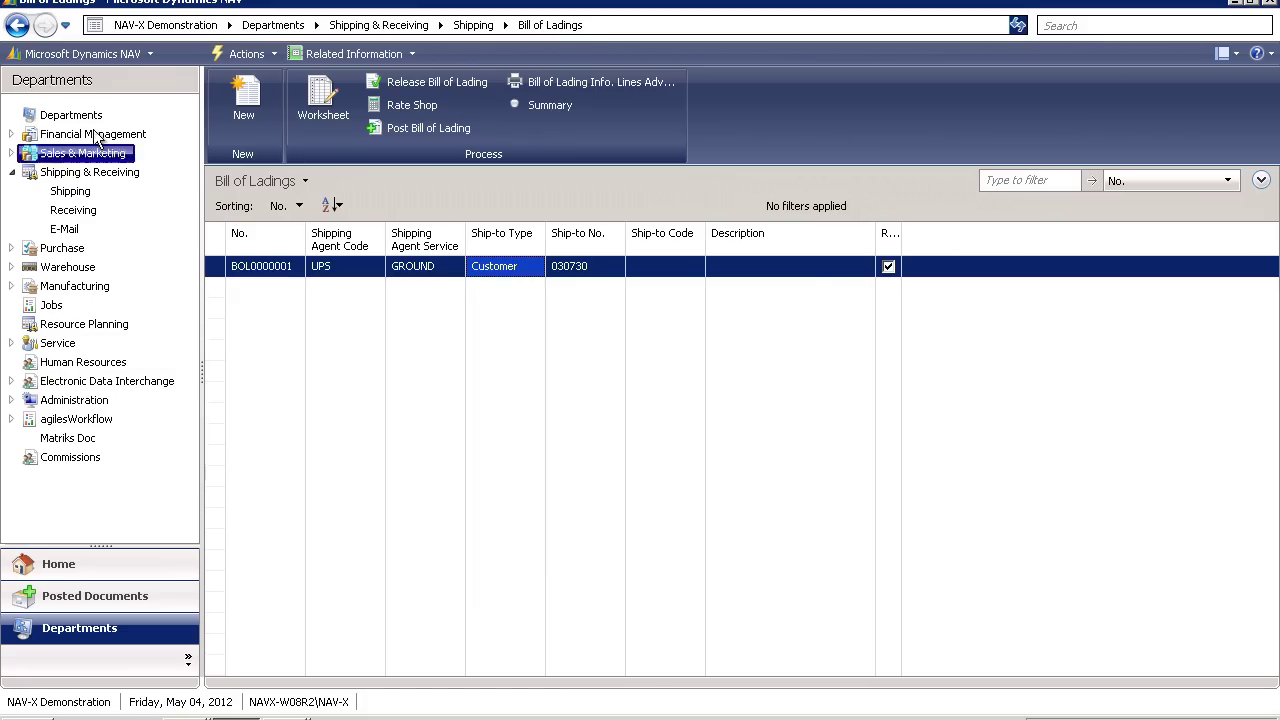
# Step: Open the Customers list from the Sales area of the Departments overview
pyautogui.click(85, 117)
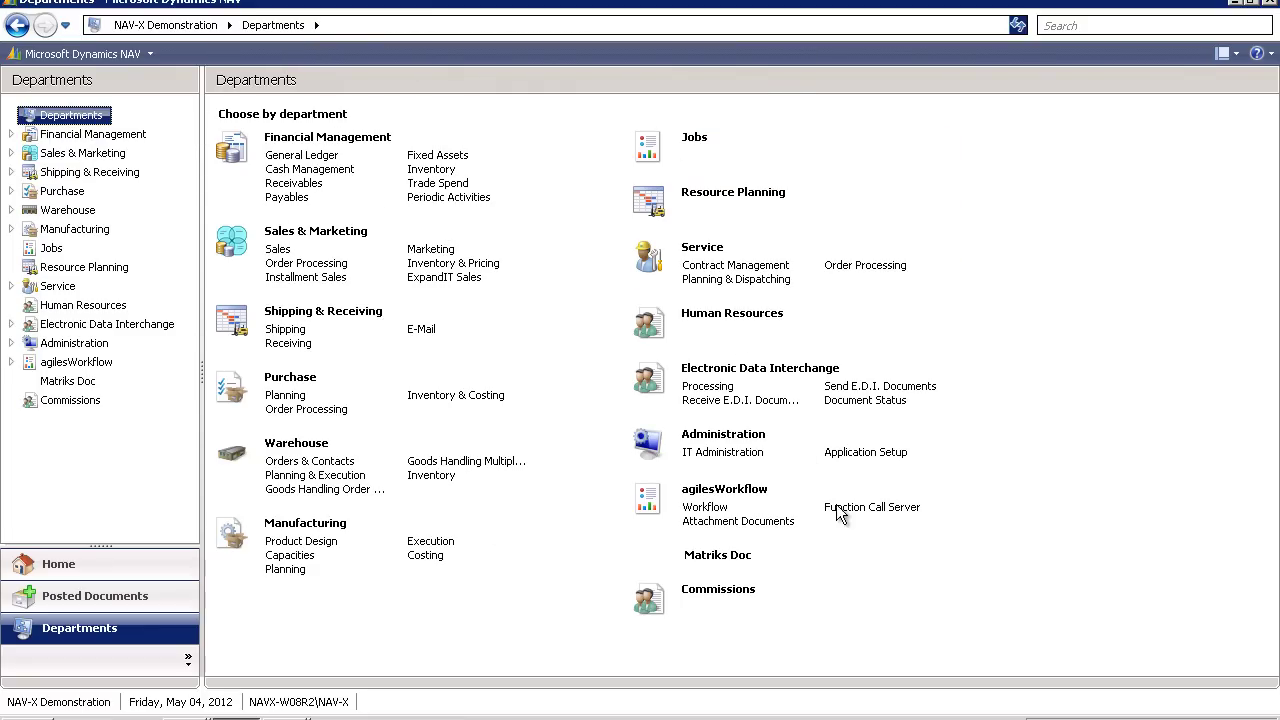
pyautogui.click(277, 249)
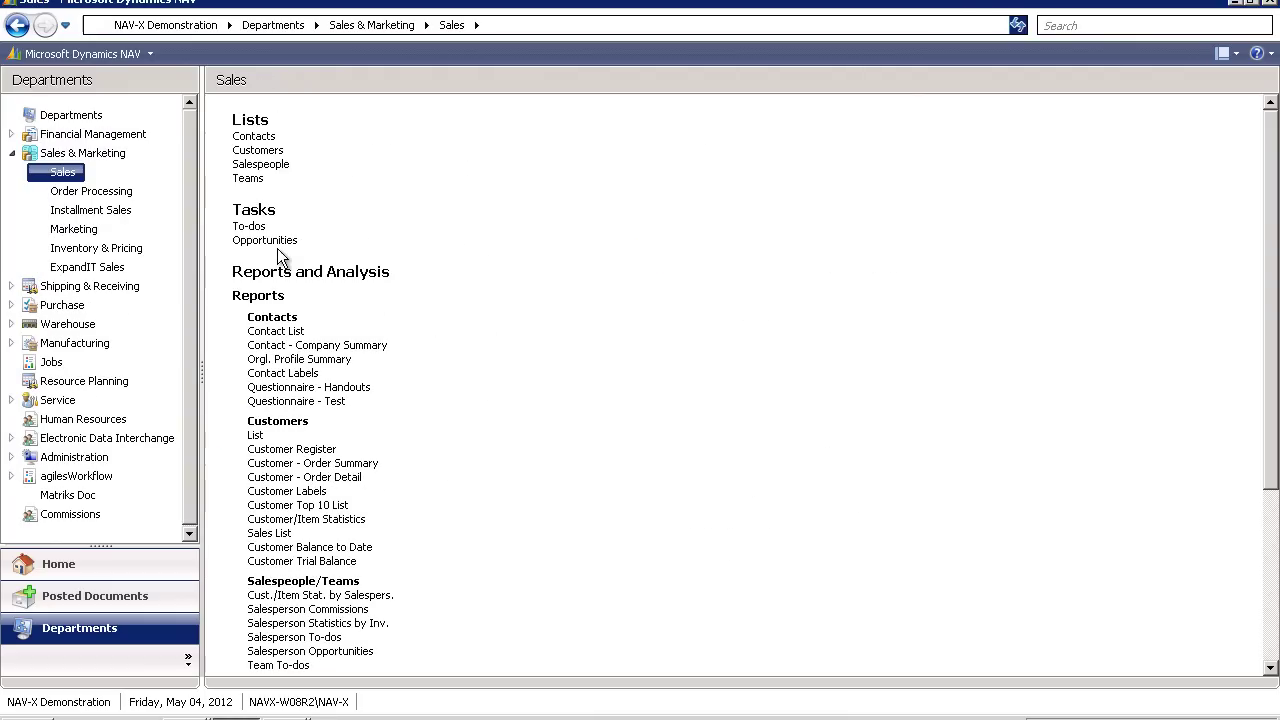
pyautogui.click(252, 150)
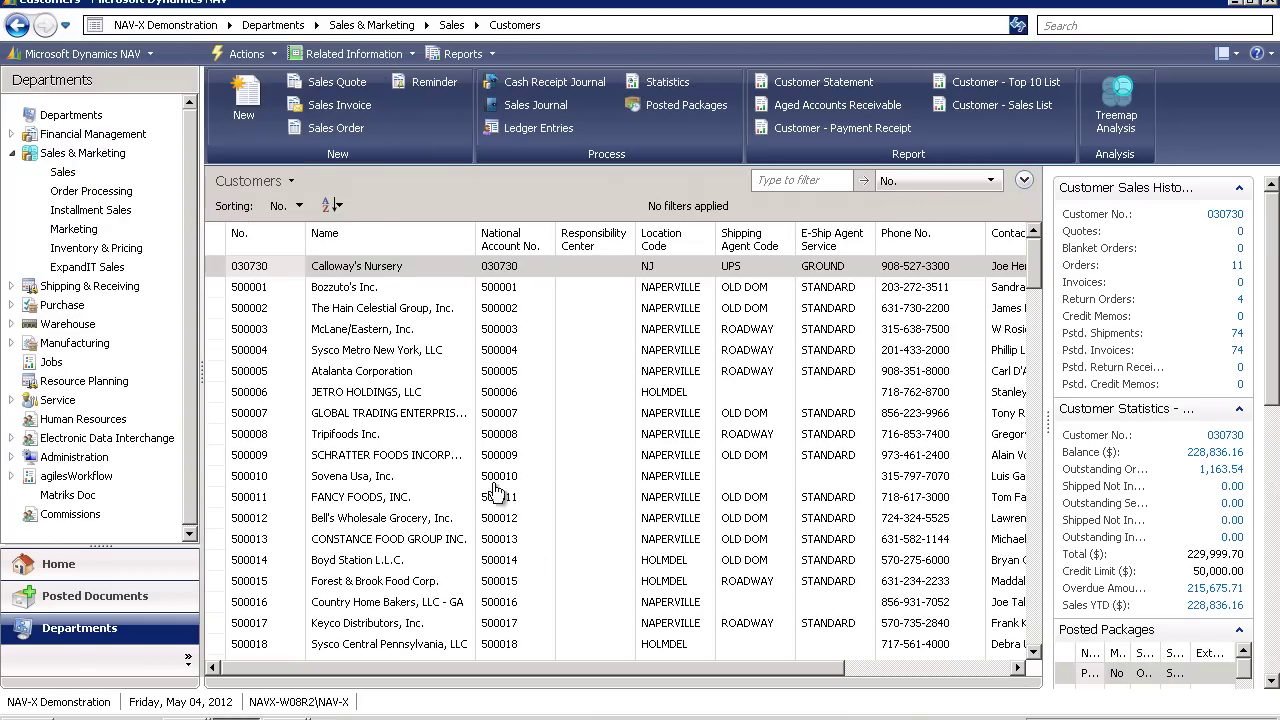
# Step: Compare the sales history and statistics of Bozzuto's Inc. and Calloway's Nursery in the Customers list
pyautogui.click(365, 288)
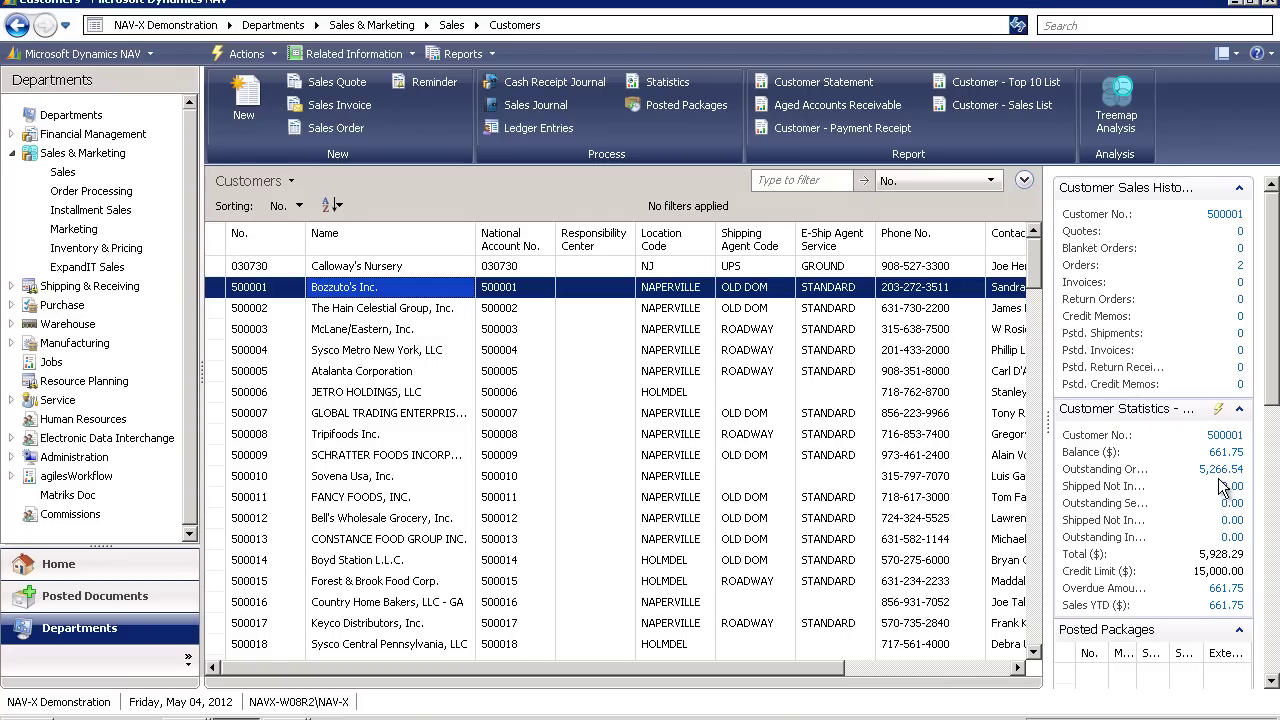
pyautogui.click(347, 270)
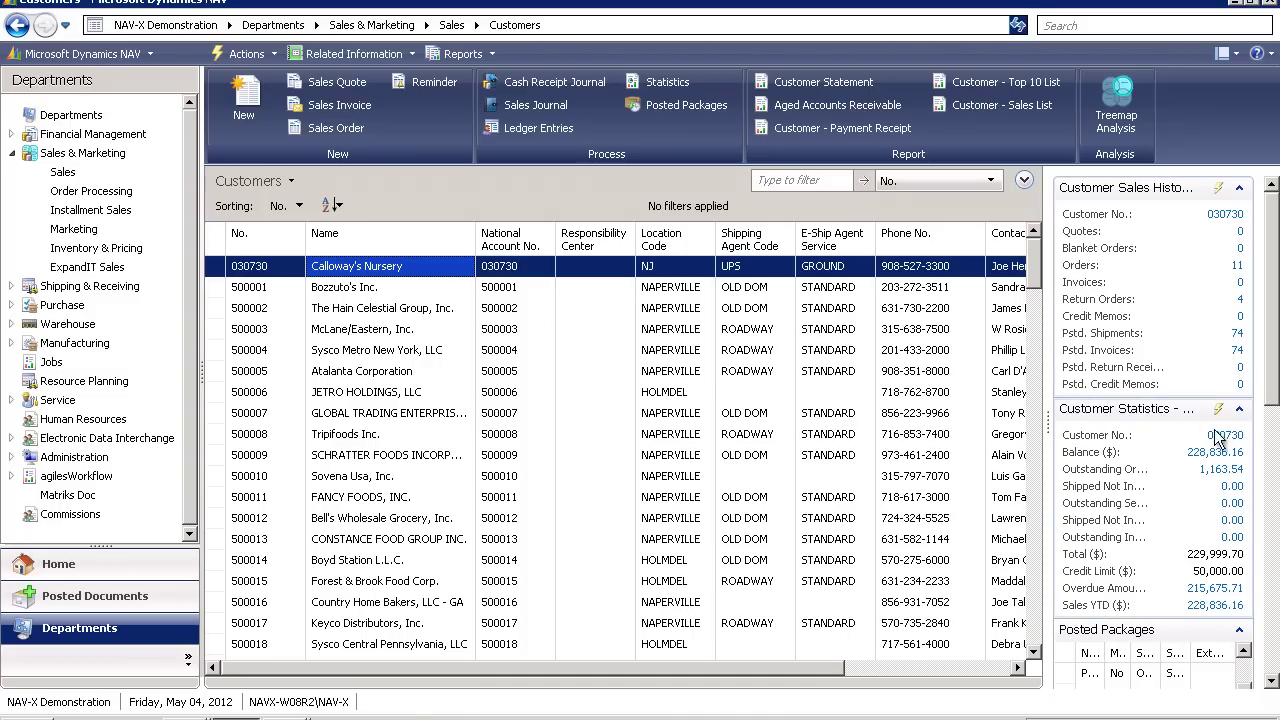
pyautogui.moveTo(1274, 397); pyautogui.dragTo(1274, 436)
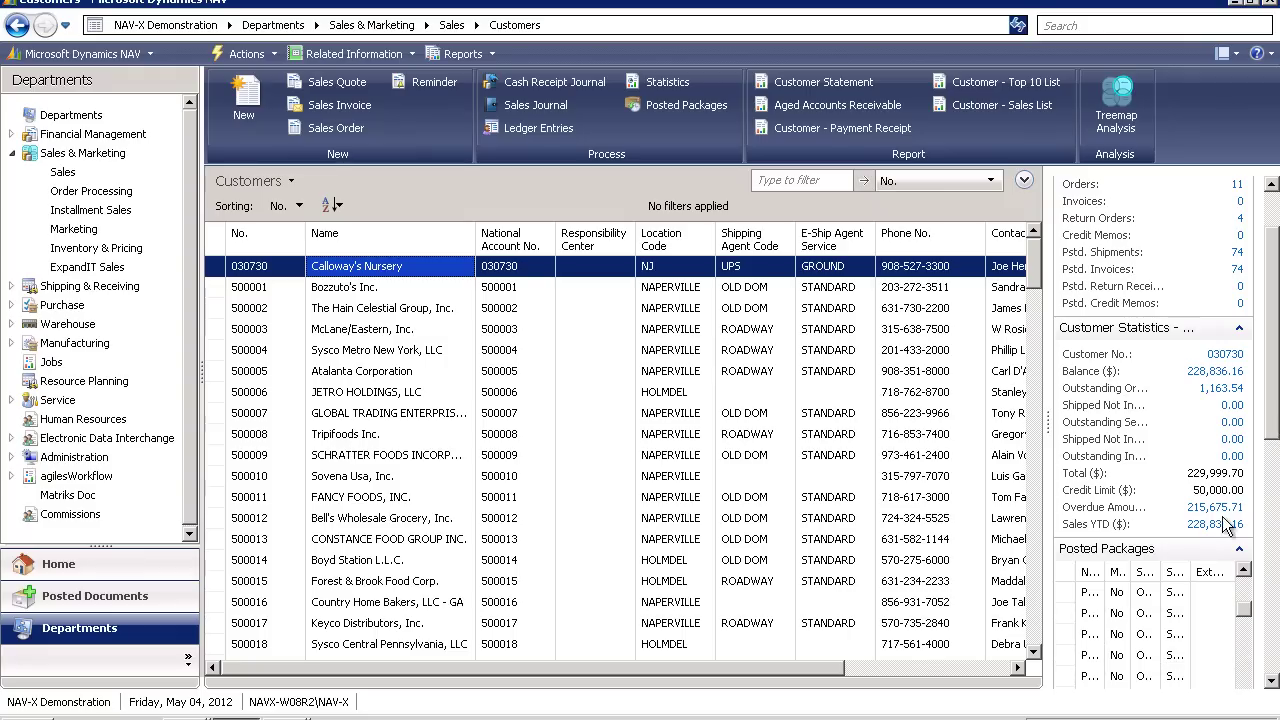
# Step: Open the last linked document of Calloway's Nursery, read its second page and the original e-mail attached there, and close both
pyautogui.click(1270, 668)
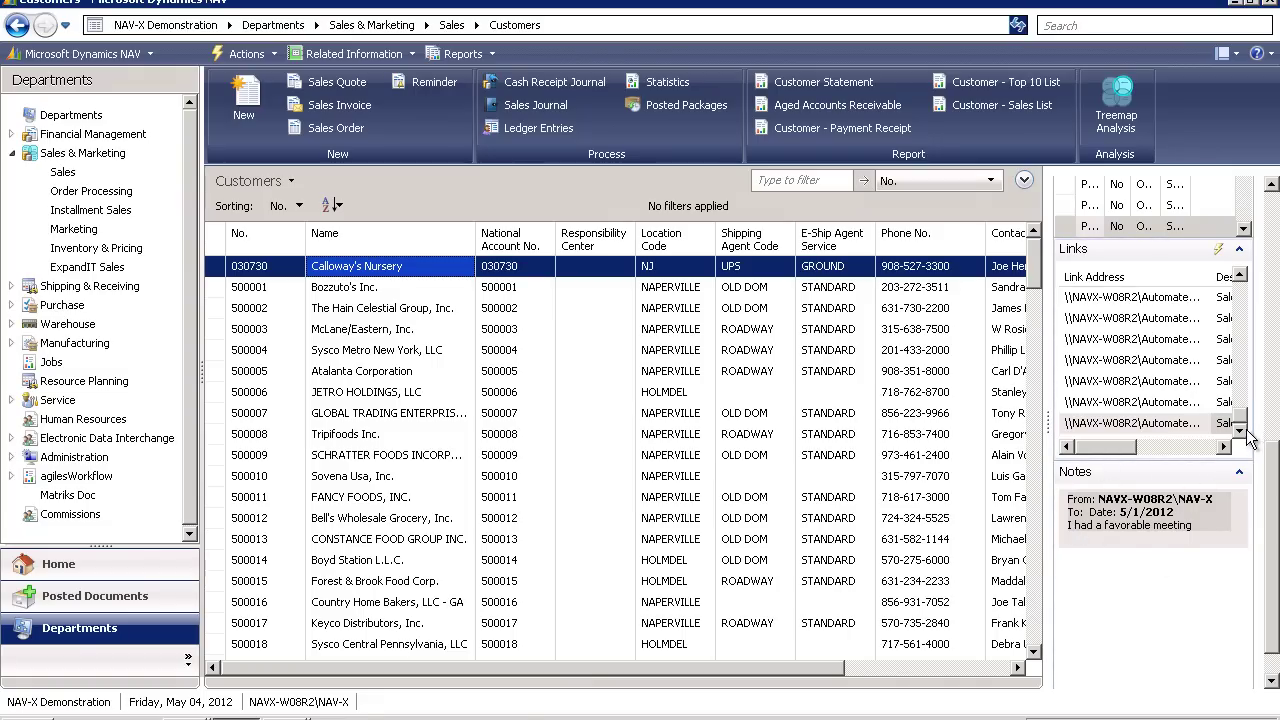
pyautogui.click(1121, 424)
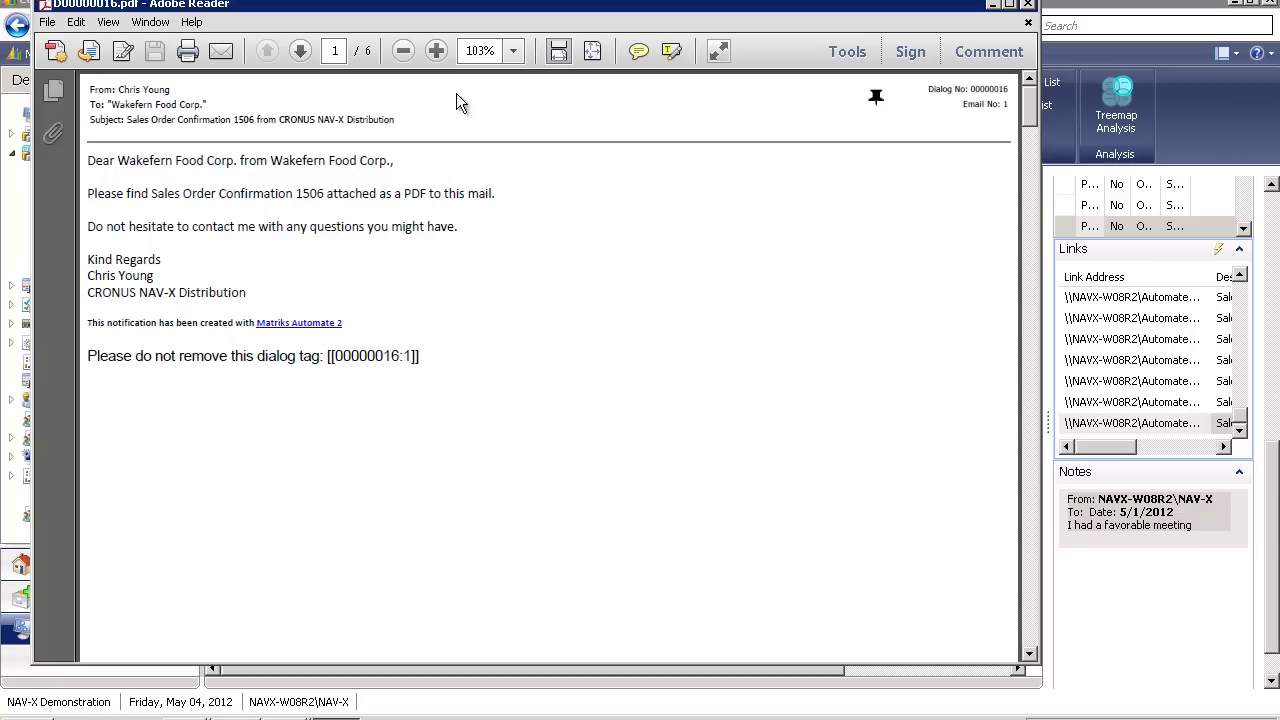
pyautogui.click(300, 51)
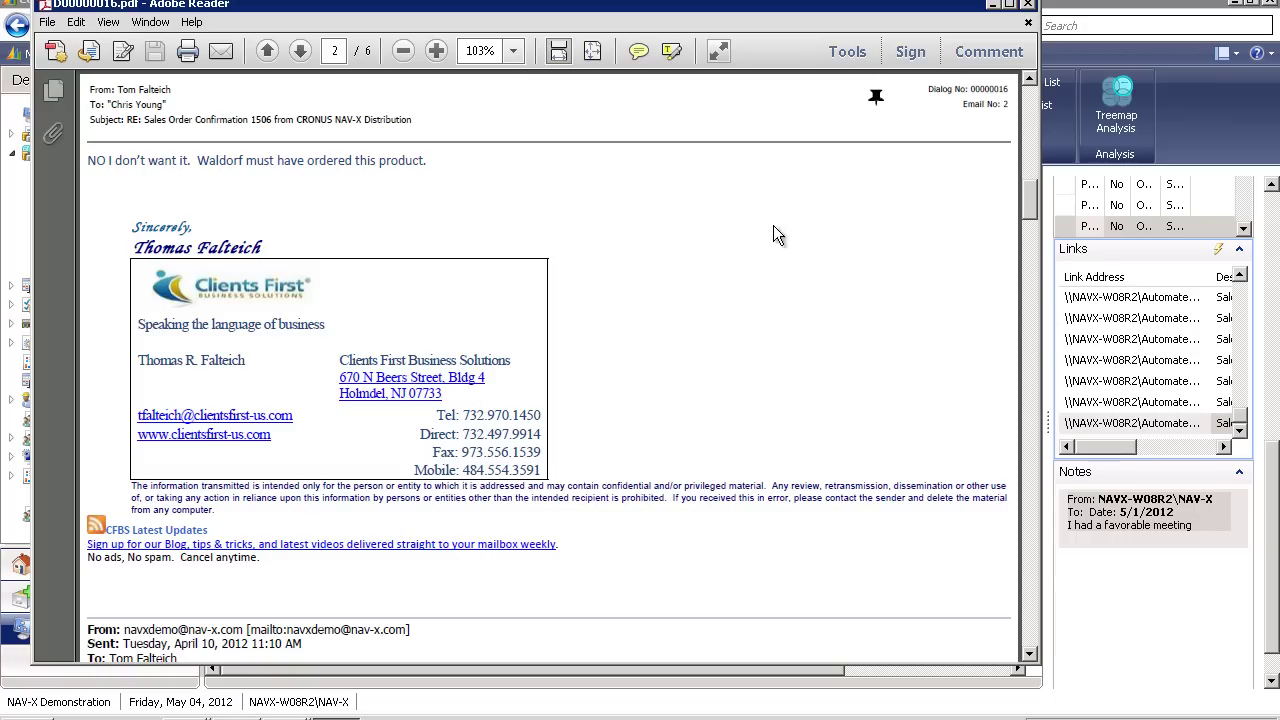
pyautogui.doubleClick(875, 99)
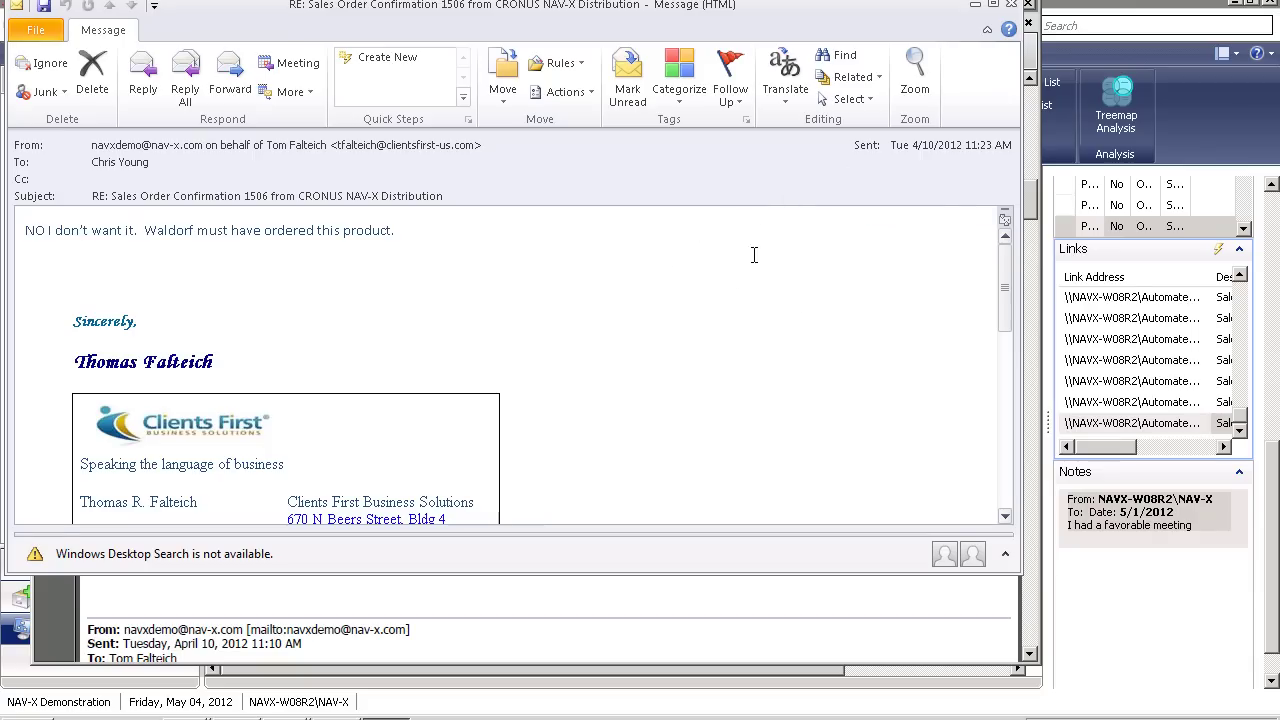
pyautogui.click(1011, 5)
pyautogui.click(1027, 6)
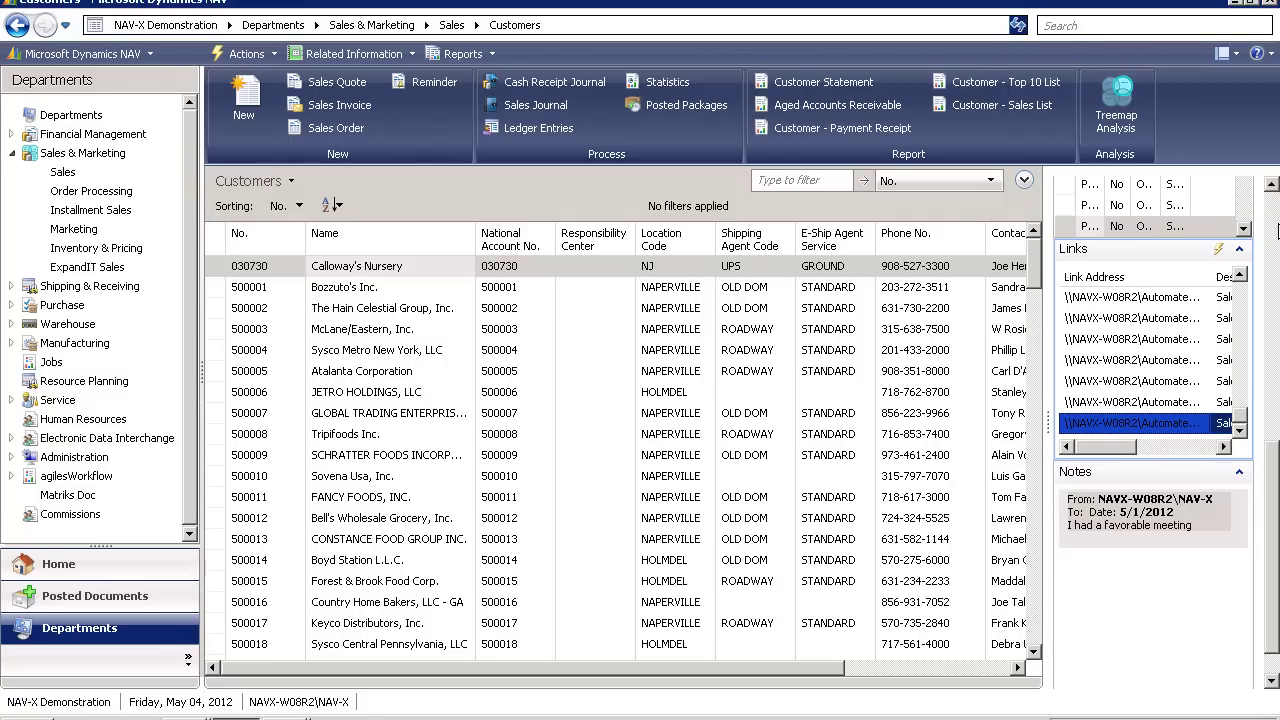
# Step: Open the Treemap Analysis of the customers and examine the sales and profit figures of the largest tiles
pyautogui.click(1275, 238)
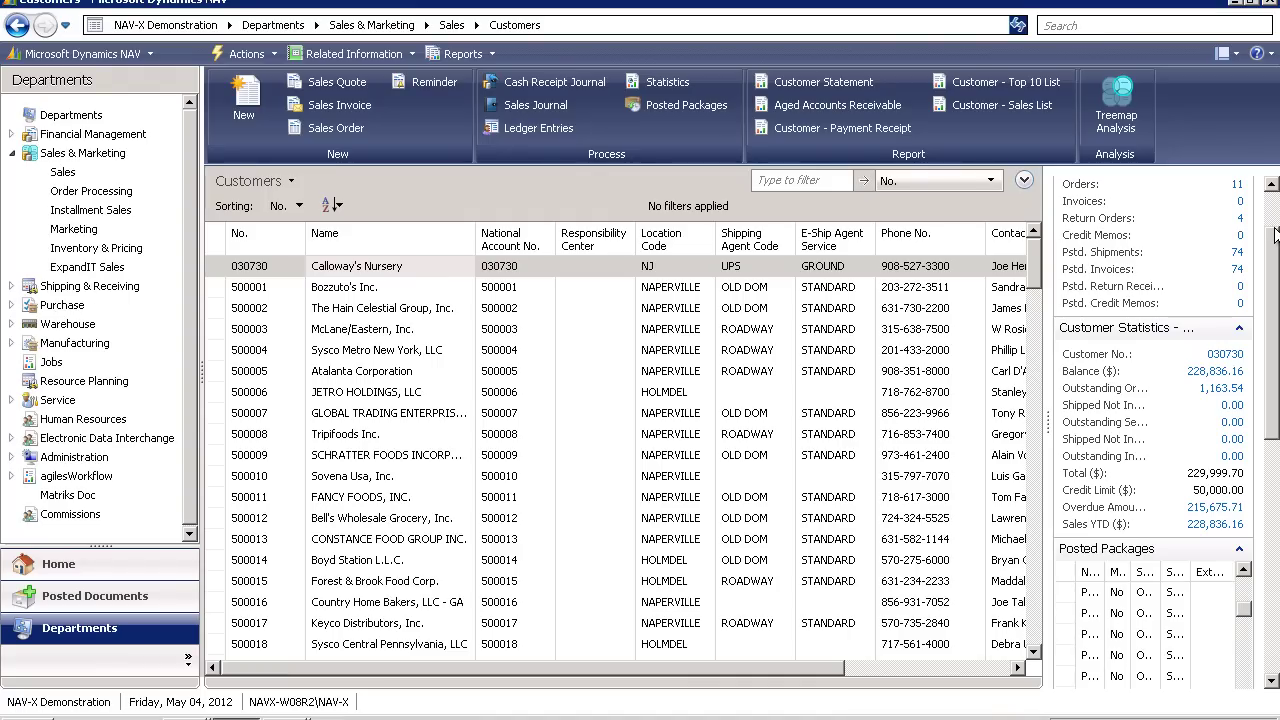
pyautogui.click(1117, 110)
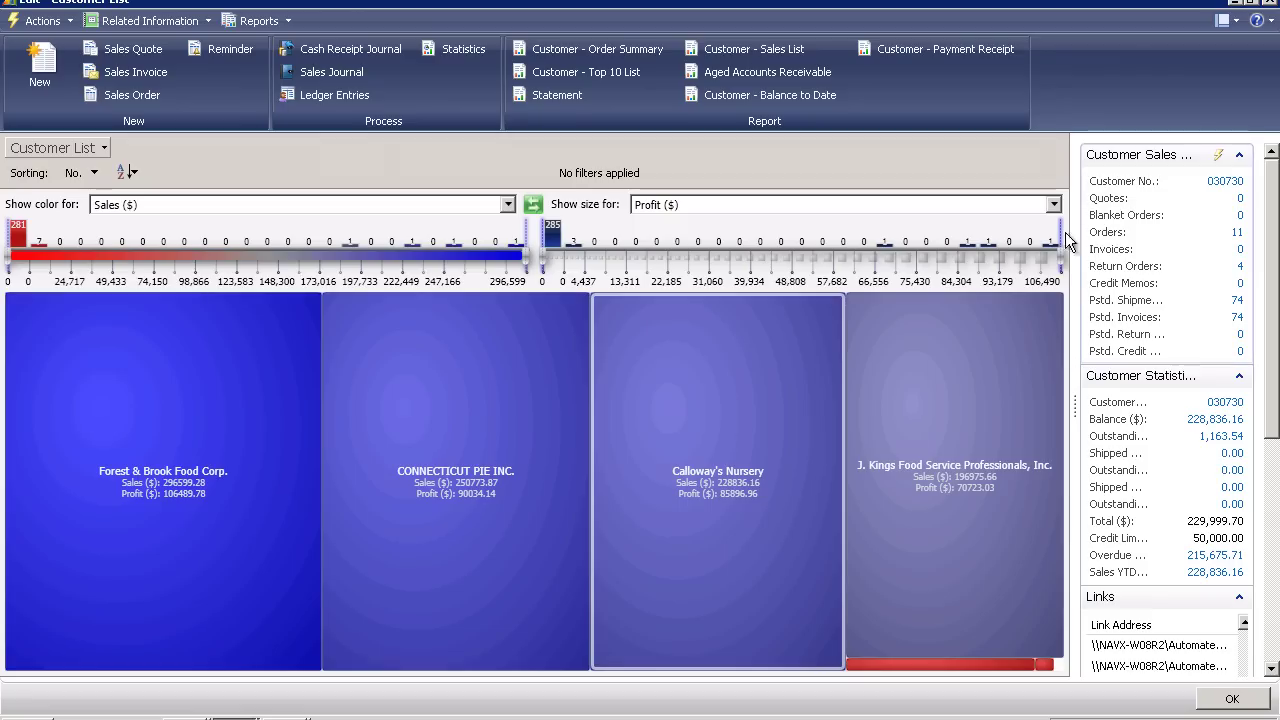
pyautogui.moveTo(985, 565)
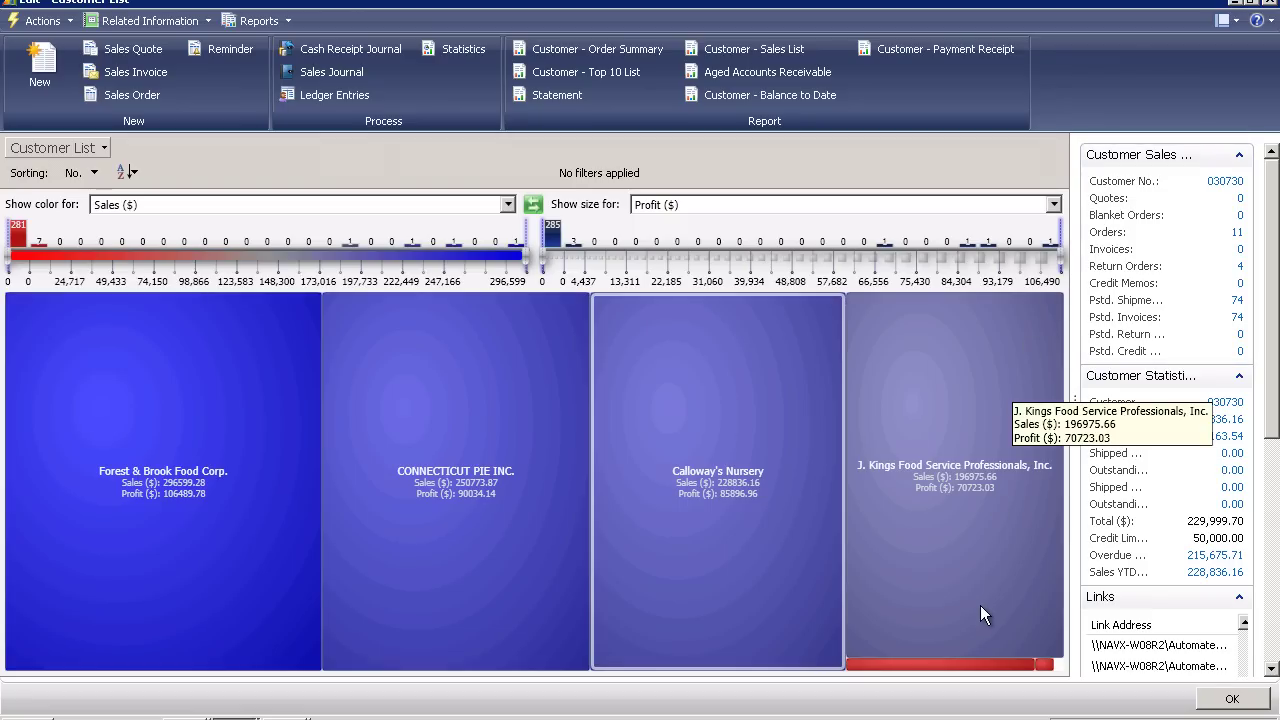
pyautogui.moveTo(397, 563)
pyautogui.moveTo(666, 494)
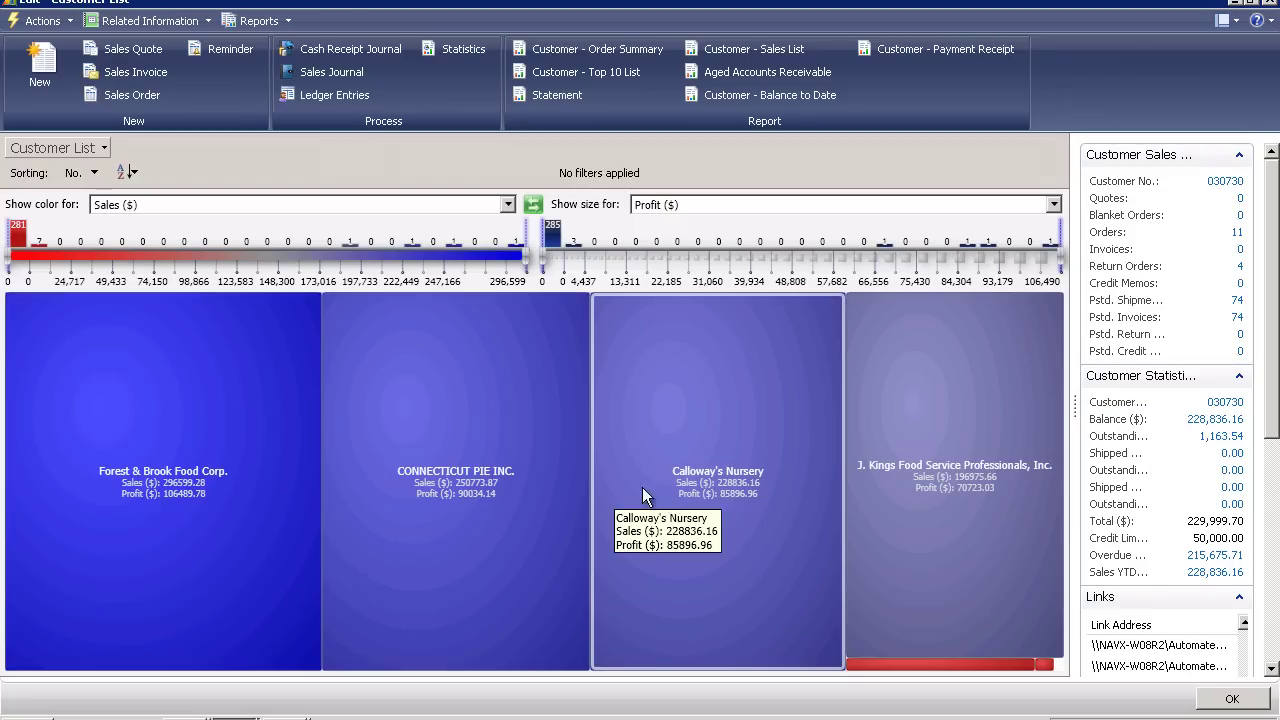
pyautogui.moveTo(905, 537)
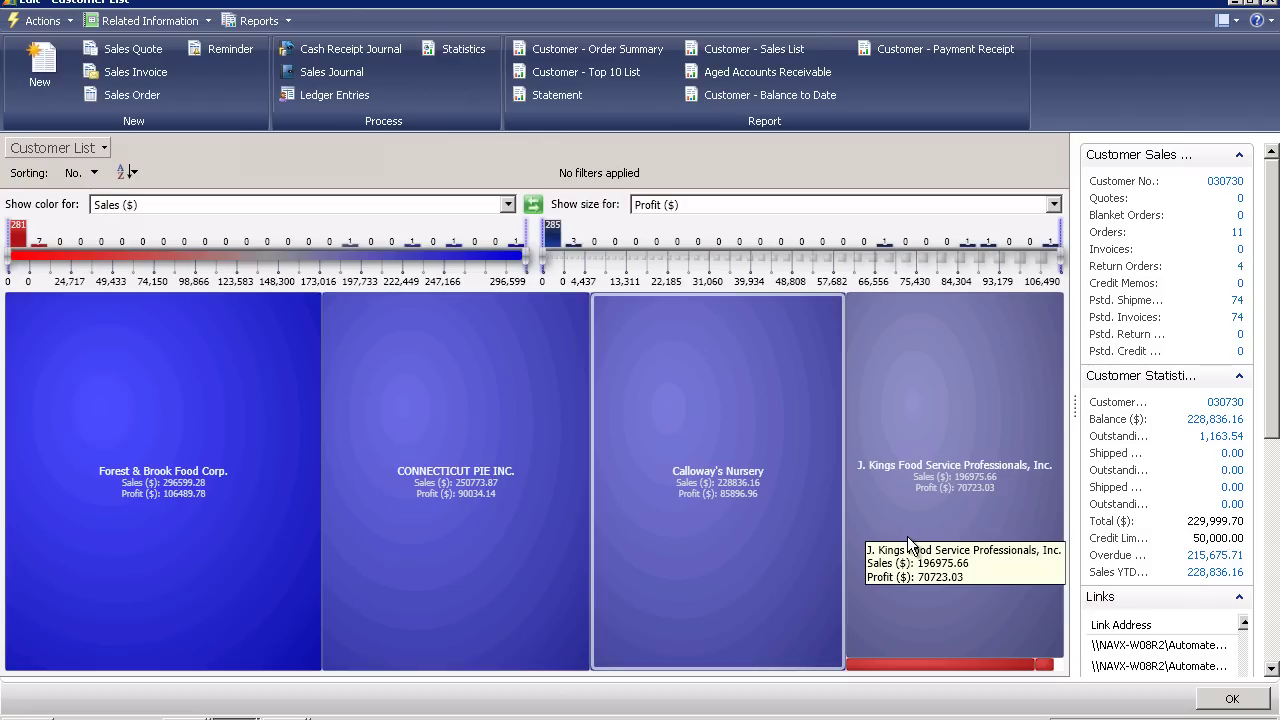
pyautogui.moveTo(150, 495)
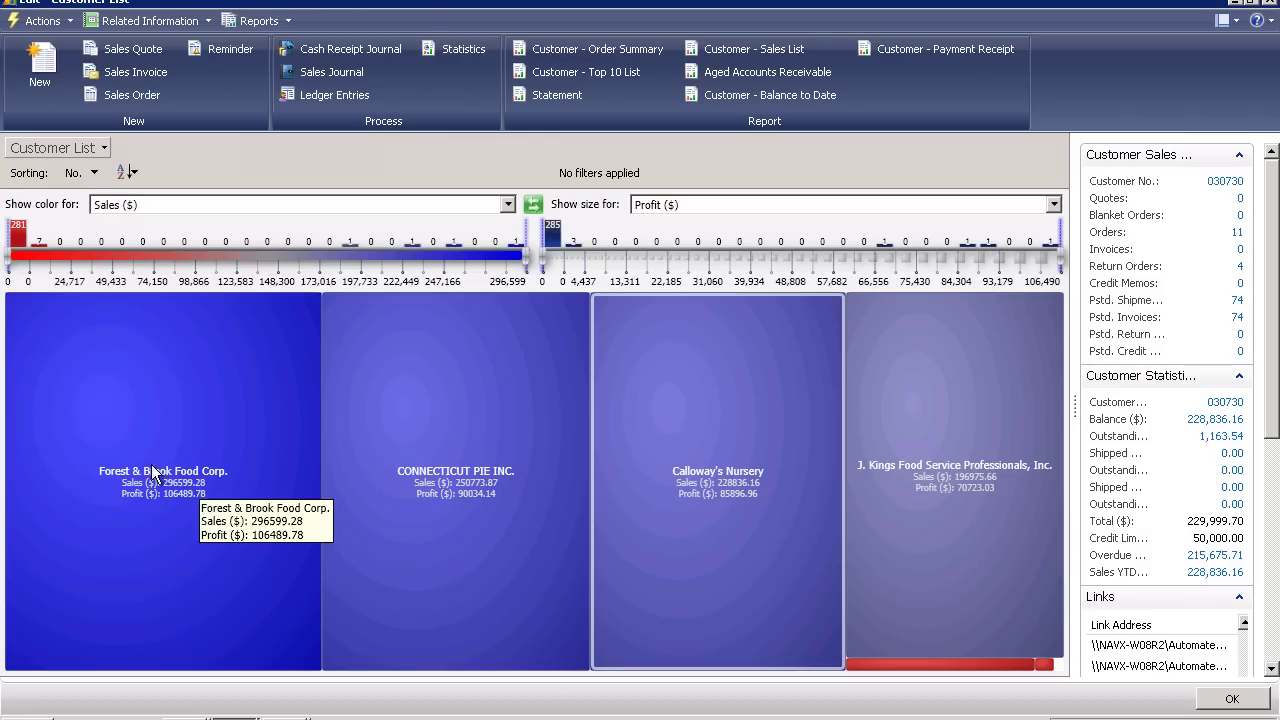
pyautogui.moveTo(653, 535)
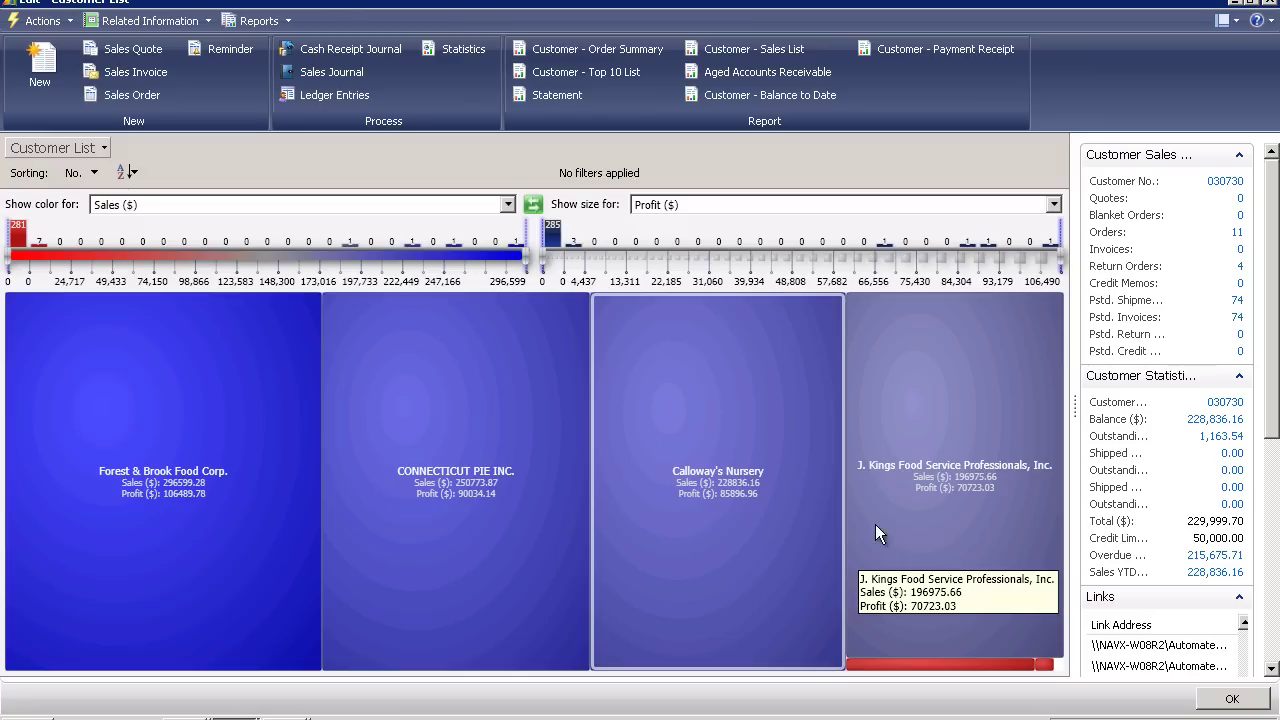
pyautogui.moveTo(543, 331)
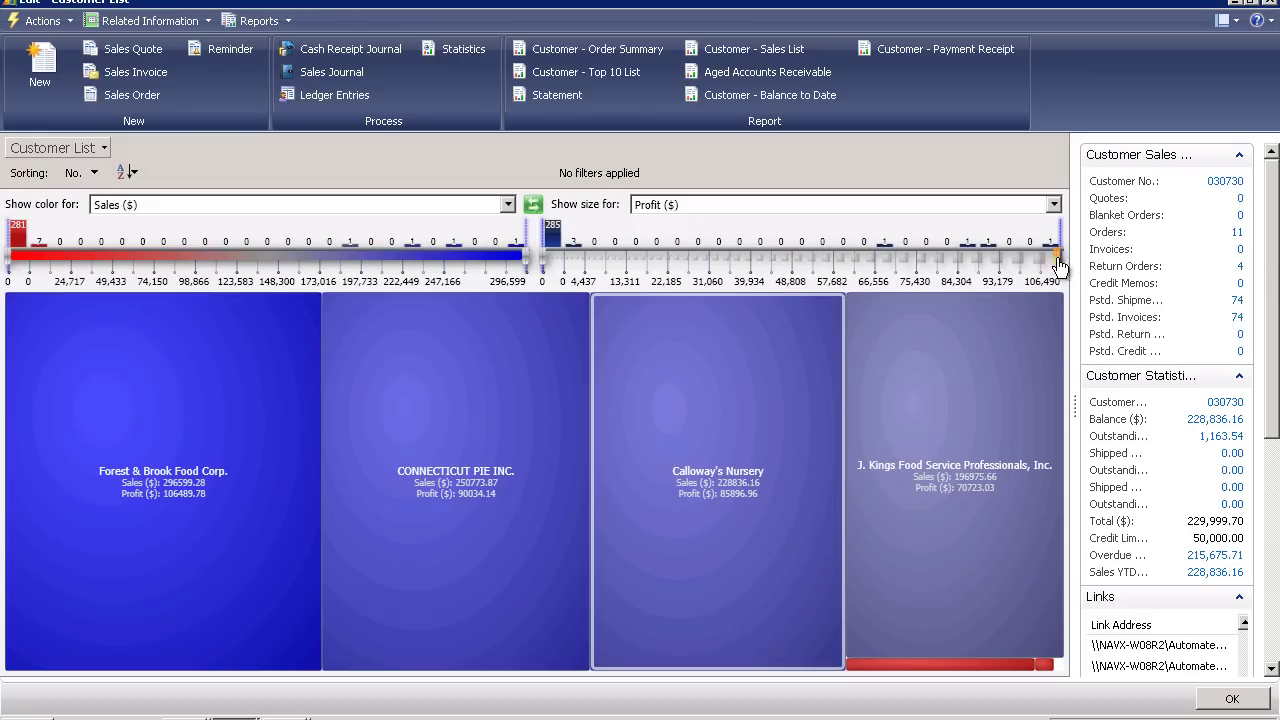
# Step: Filter the treemap by profit, first trying an upper limit of about 66,556, then restoring it and using that value as the lower limit
pyautogui.moveTo(1058, 262); pyautogui.dragTo(862, 272)
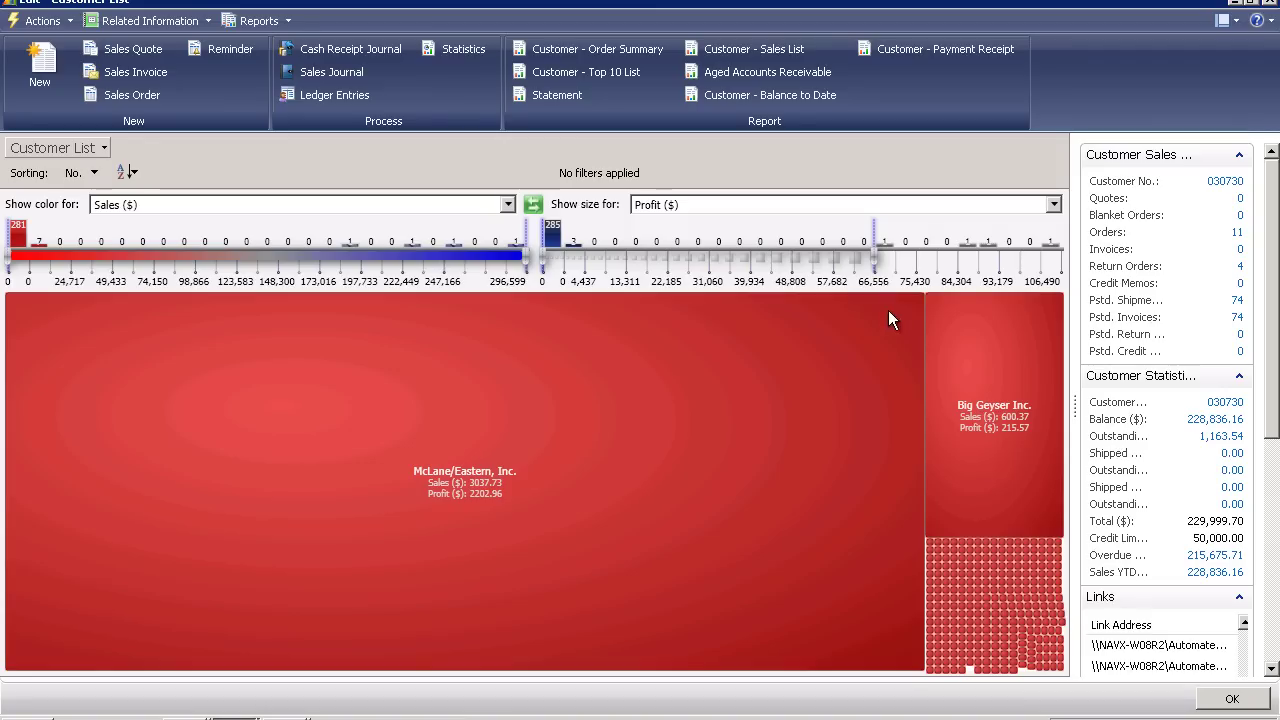
pyautogui.moveTo(875, 264)
pyautogui.mouseDown()
pyautogui.moveTo(757, 272)
pyautogui.moveTo(1062, 256)
pyautogui.mouseUp()
pyautogui.moveTo(538, 258); pyautogui.dragTo(877, 265)
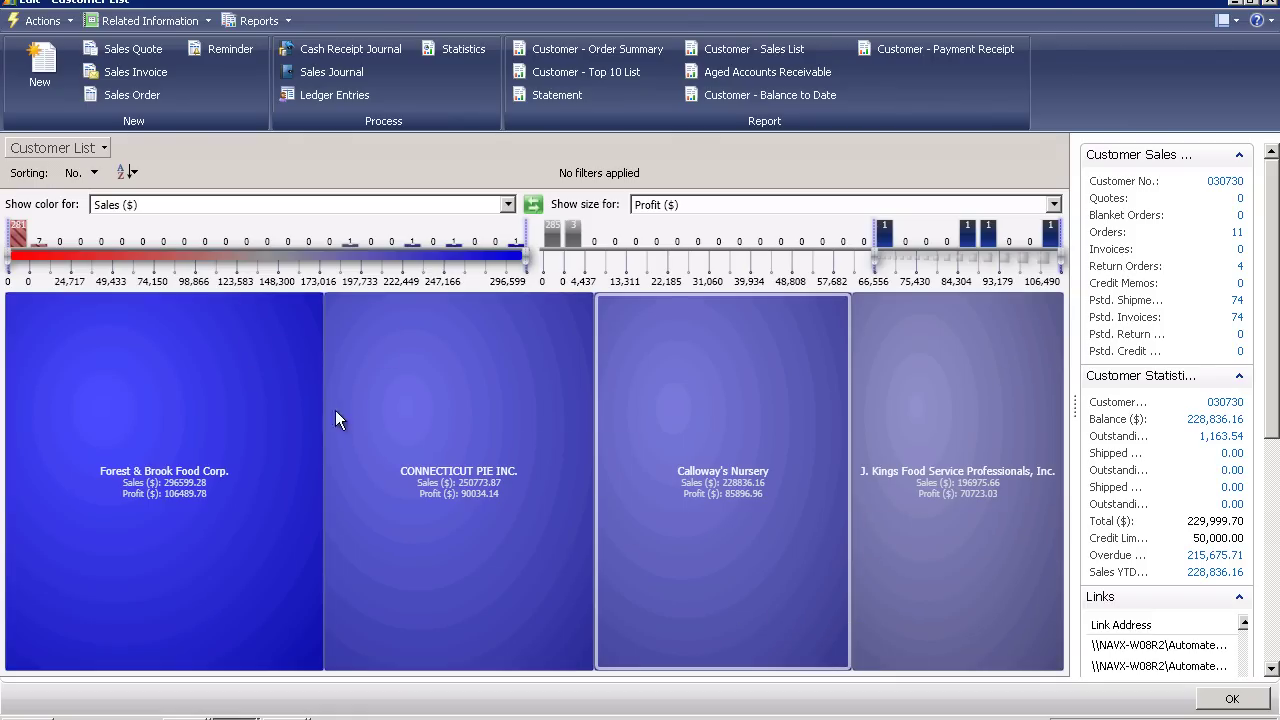
# Step: Open the Forest & Brook Food Corp. customer card and examine the ledger entries behind its balance, including amounts and due dates
pyautogui.click(233, 563)
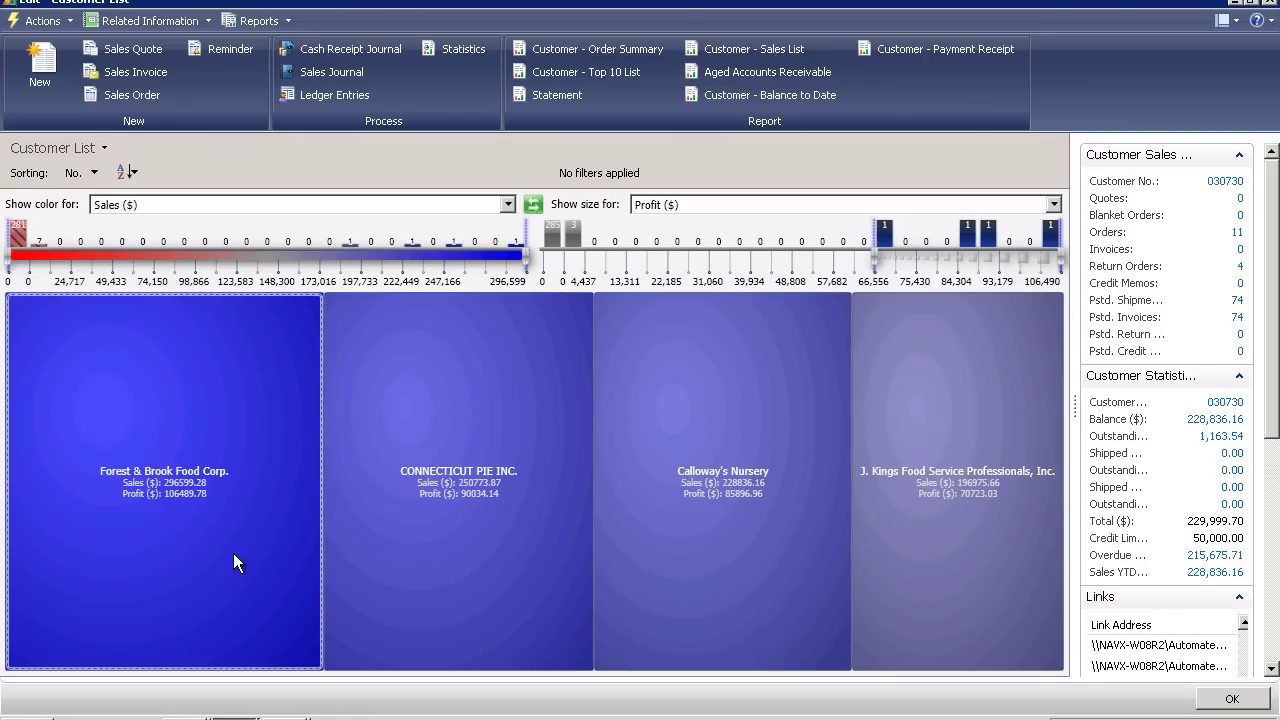
pyautogui.doubleClick(234, 557)
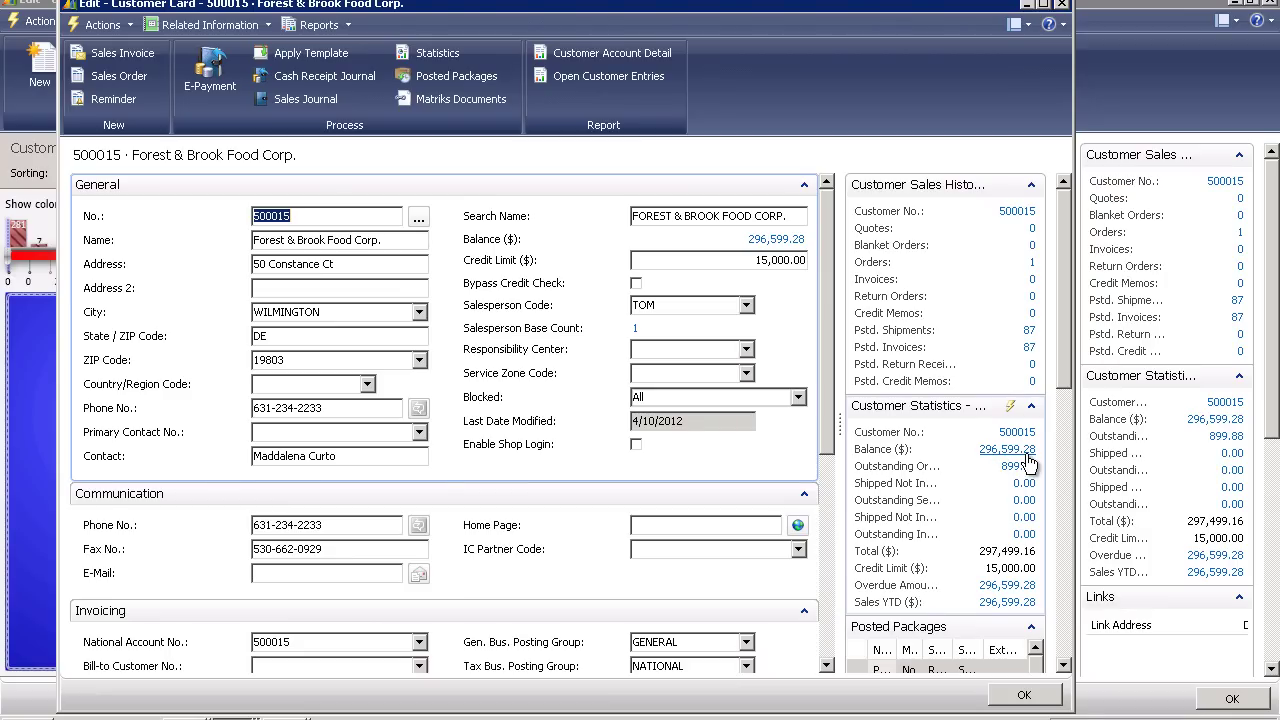
pyautogui.click(1016, 452)
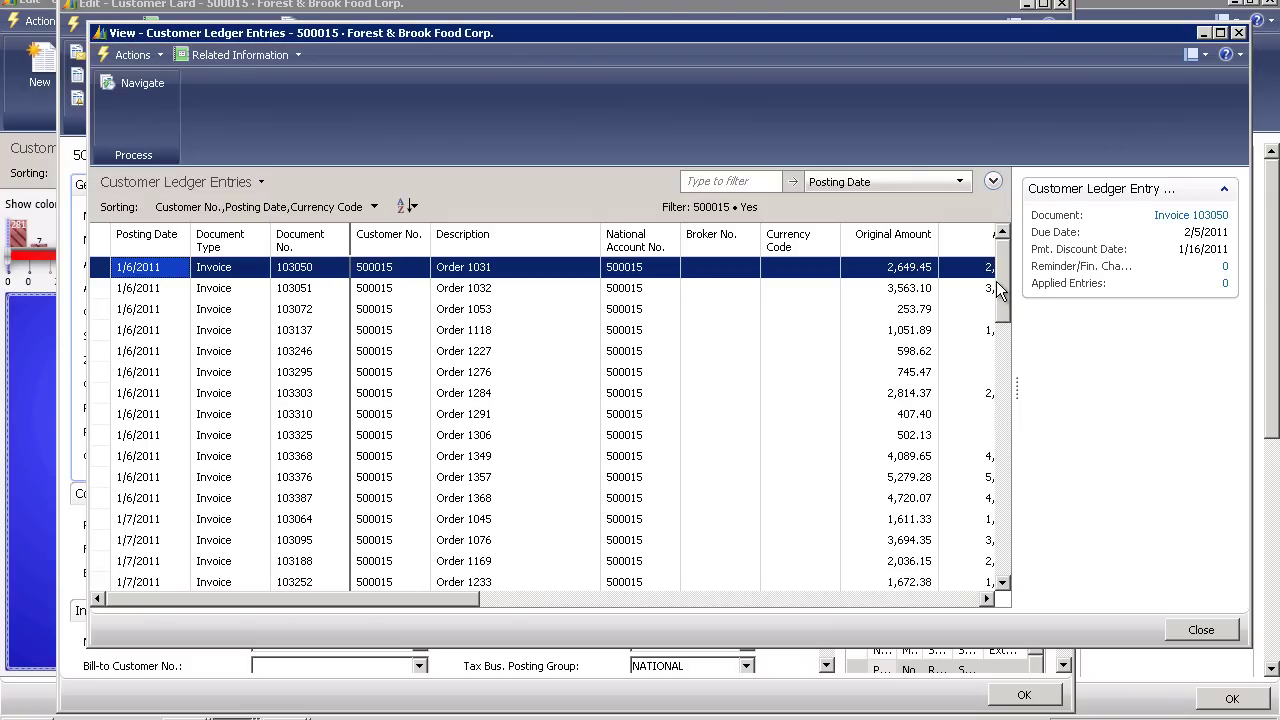
pyautogui.moveTo(996, 288); pyautogui.dragTo(1005, 600)
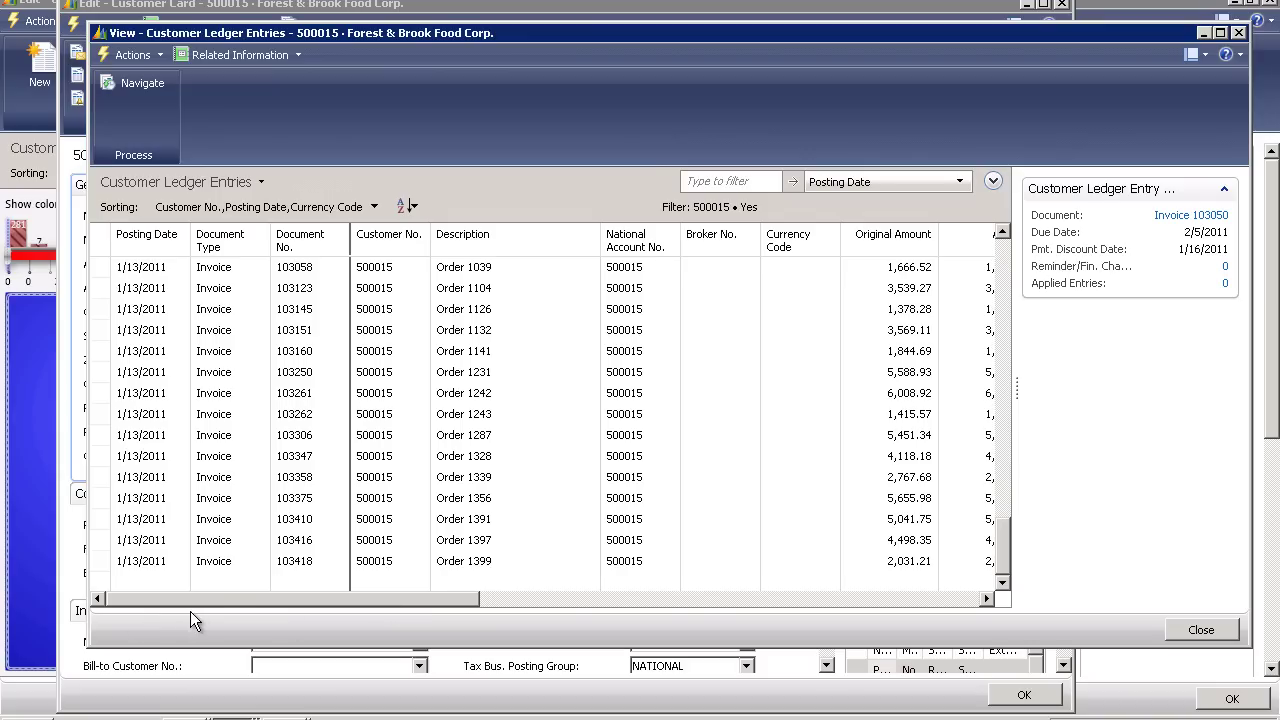
pyautogui.moveTo(231, 598); pyautogui.dragTo(335, 597)
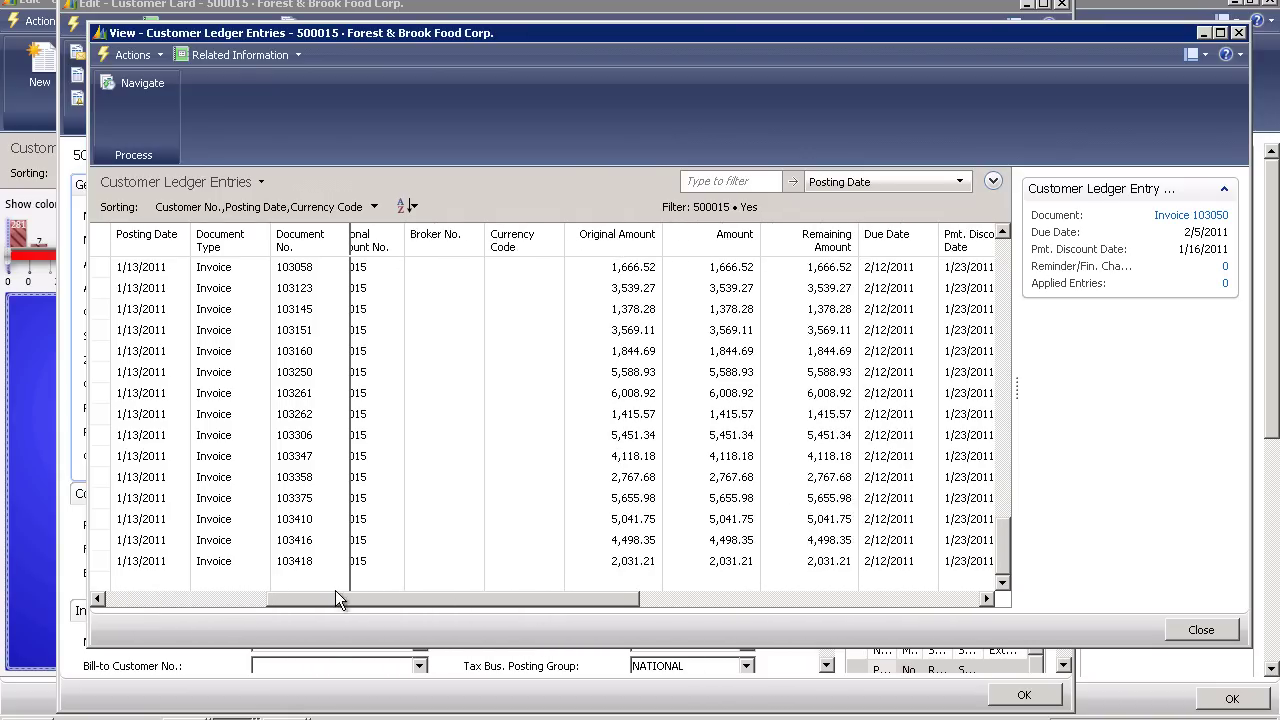
# Step: Navigate from the last ledger entry, the 2,031.21 invoice, to its related documents and open the posted sales invoice
pyautogui.click(284, 566)
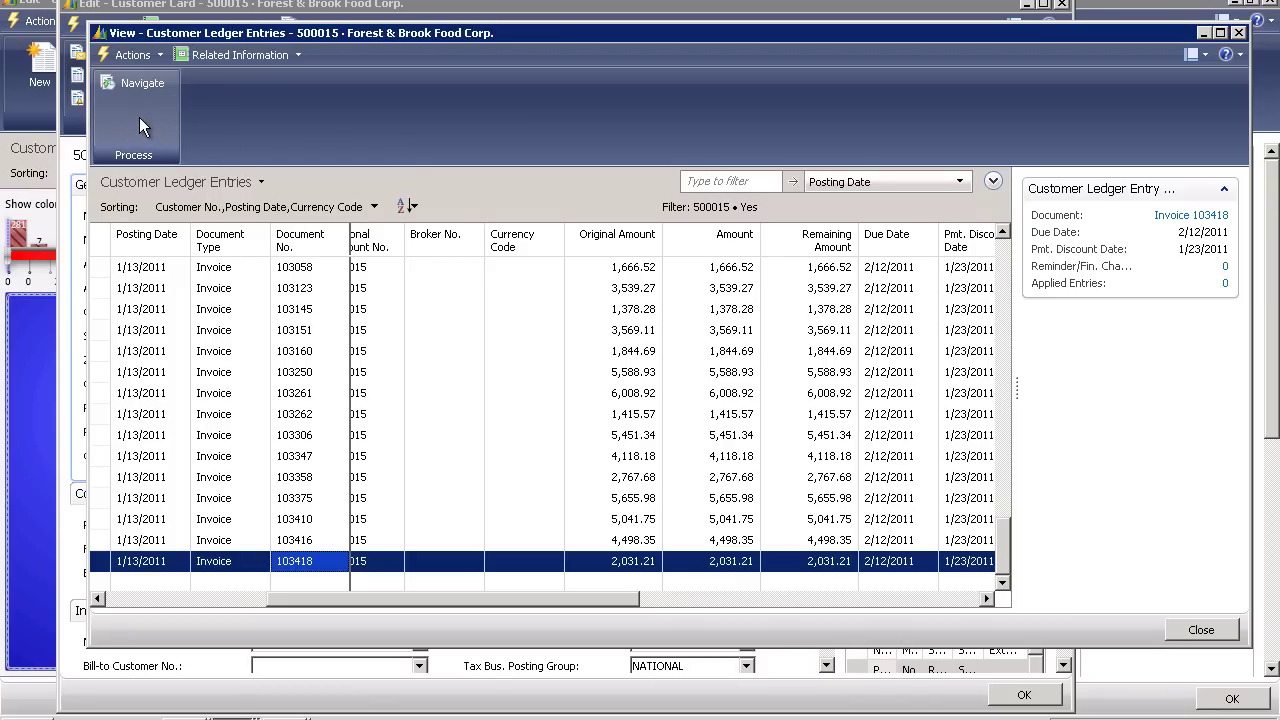
pyautogui.click(139, 88)
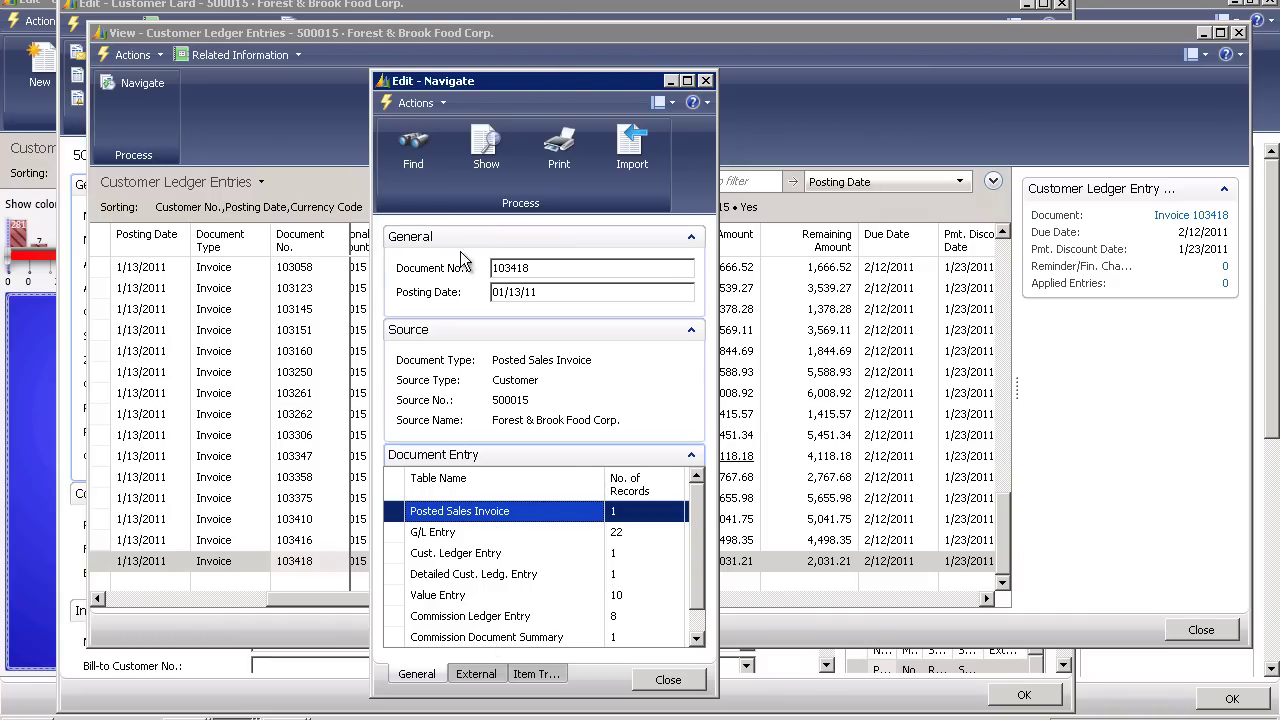
pyautogui.click(485, 152)
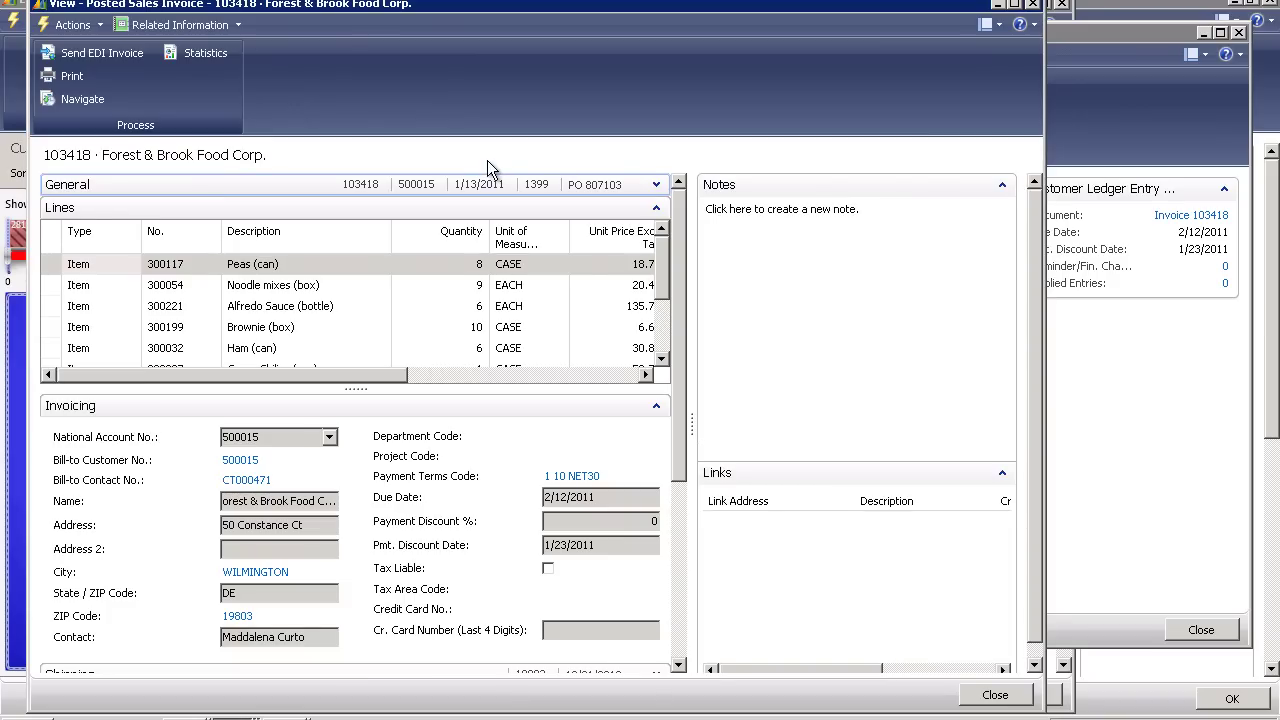
# Step: Collapse the invoicing details, enlarge the lines area, and examine the item quantities, line amounts and general information of the invoice
pyautogui.click(657, 406)
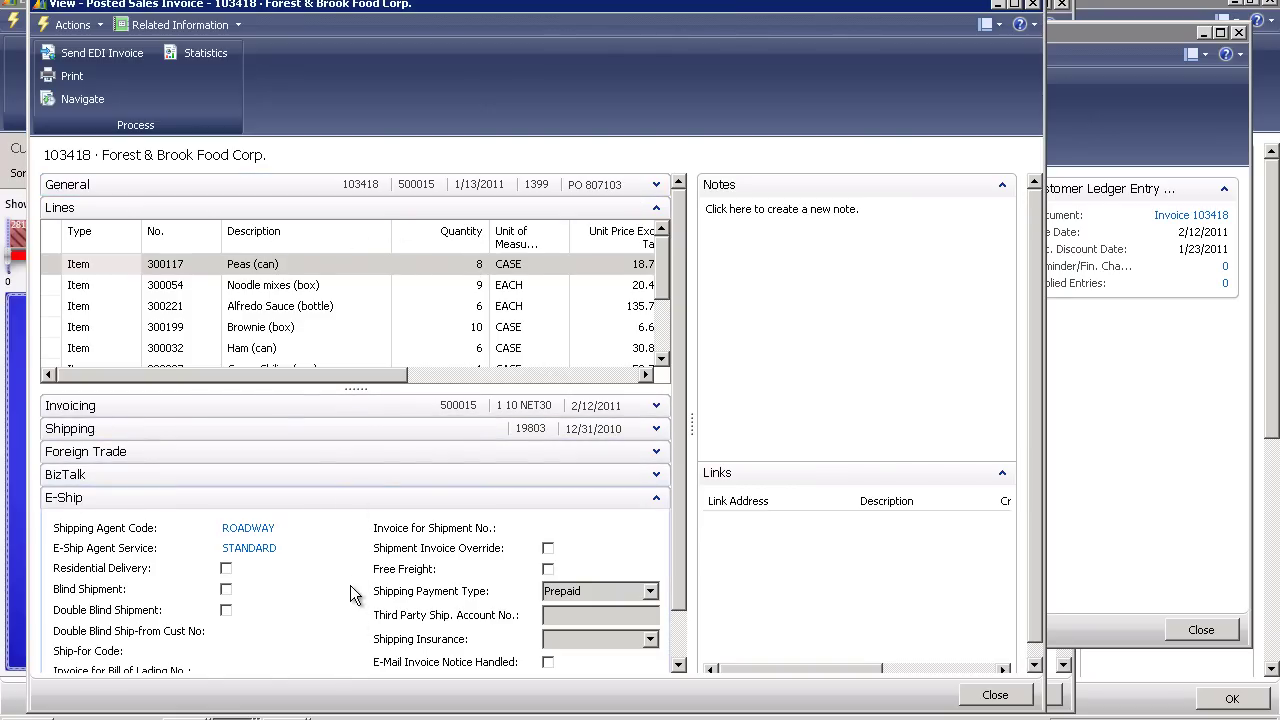
pyautogui.moveTo(356, 389); pyautogui.dragTo(357, 557)
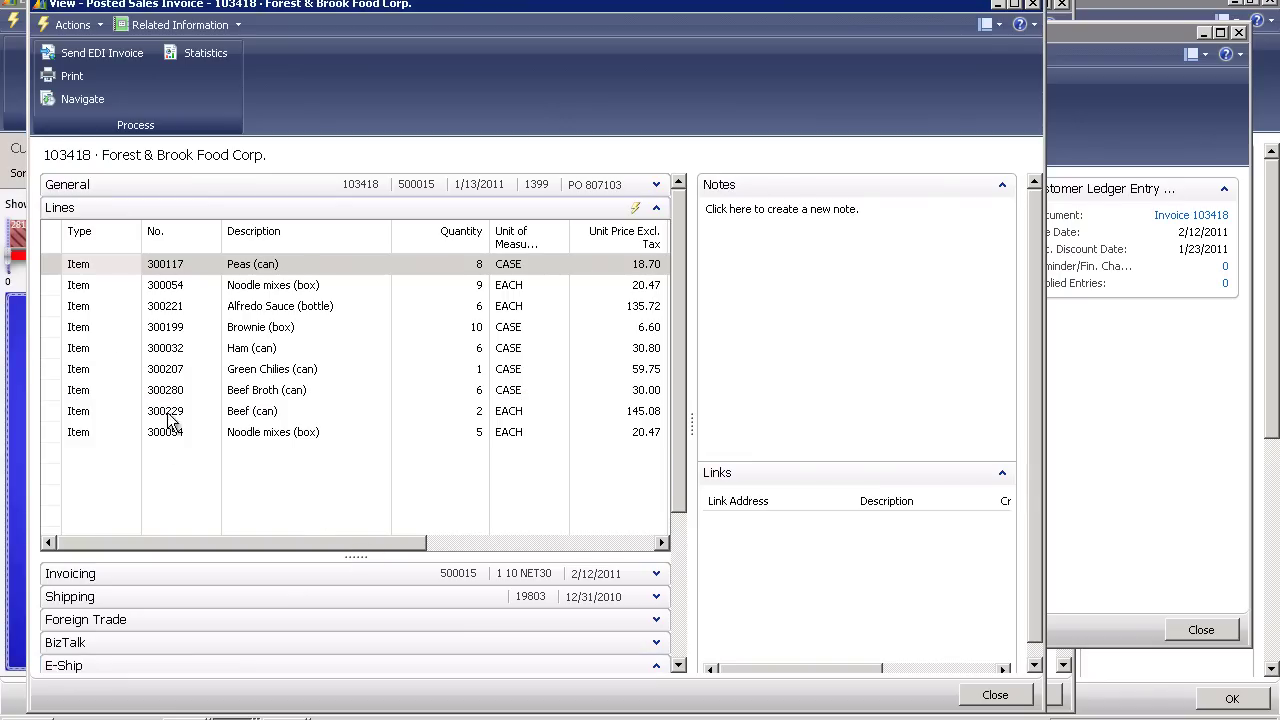
pyautogui.click(126, 268)
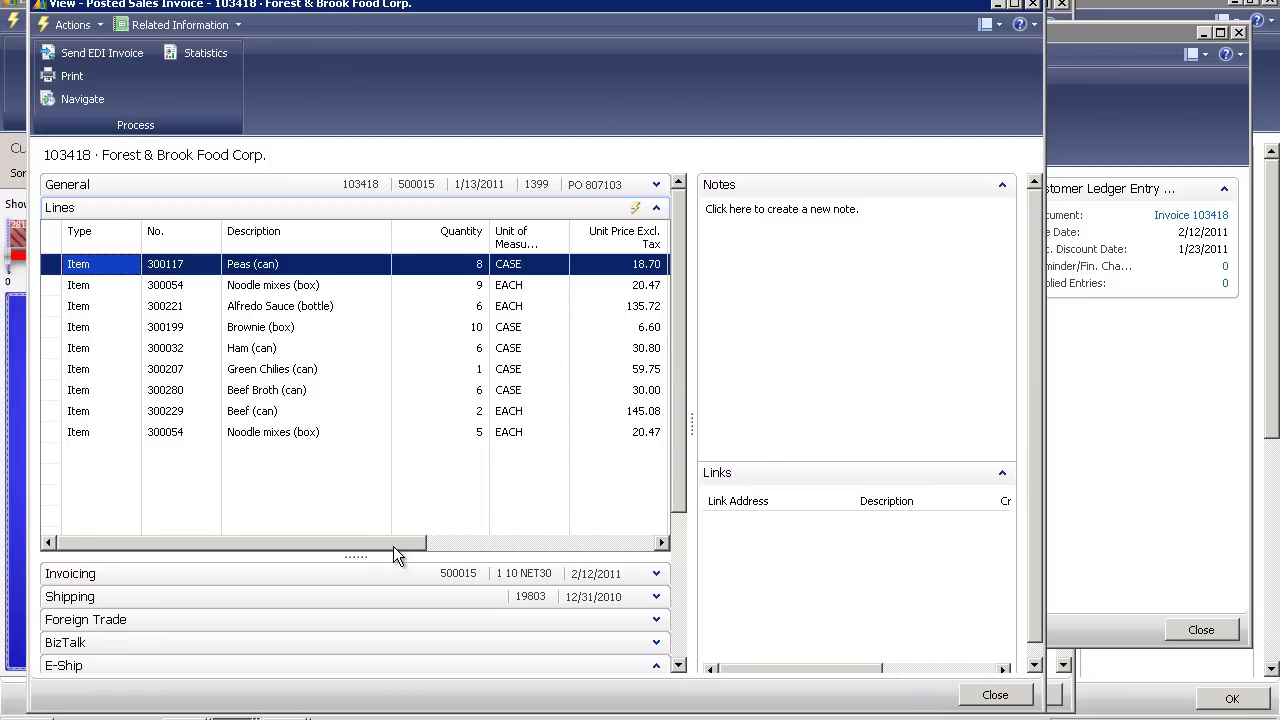
pyautogui.moveTo(393, 545); pyautogui.dragTo(646, 554)
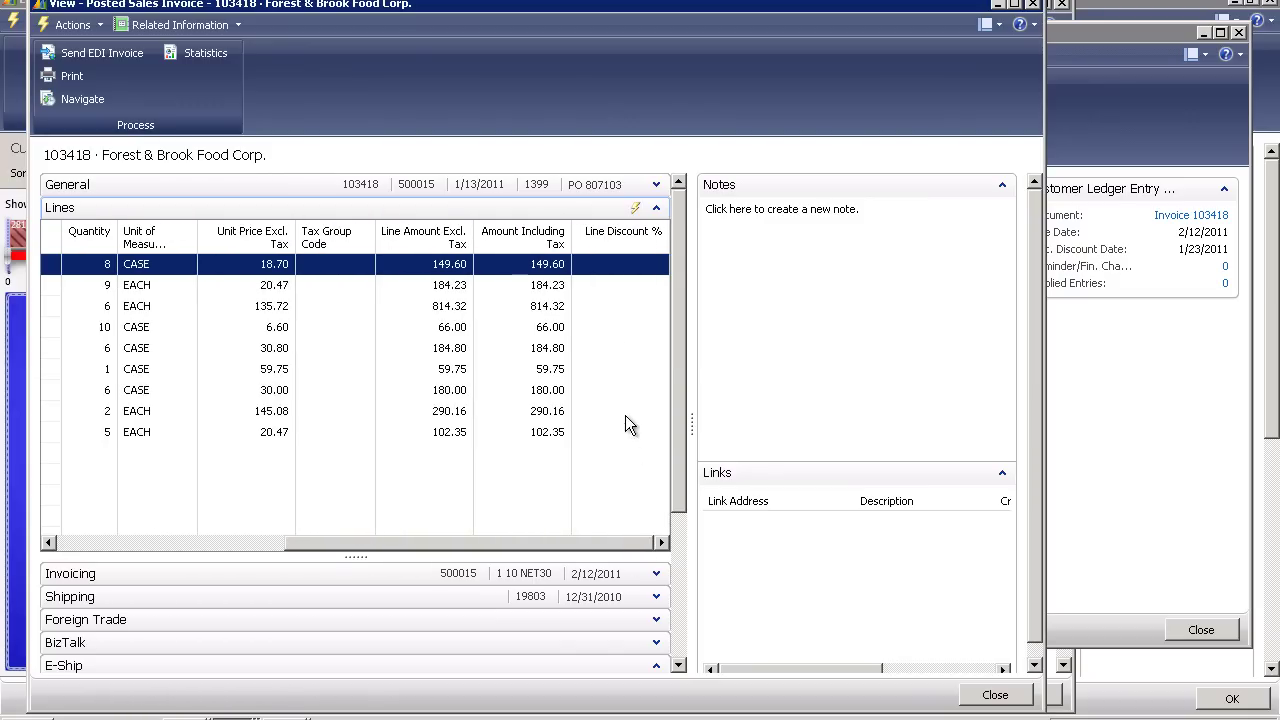
pyautogui.click(656, 184)
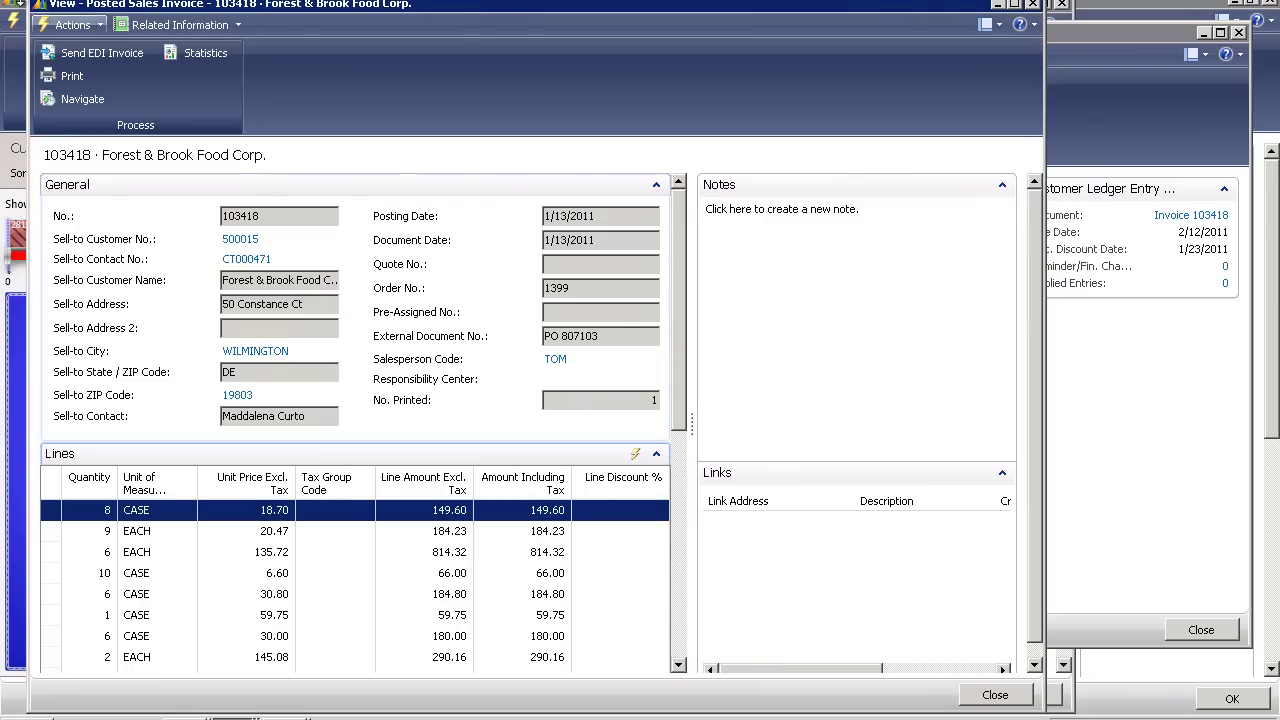
# Step: Start the Send Invoice Notification function for the posted sales invoice and decline the submission to Forest & Brook Food Corp
pyautogui.click(62, 24)
pyautogui.moveTo(97, 188)
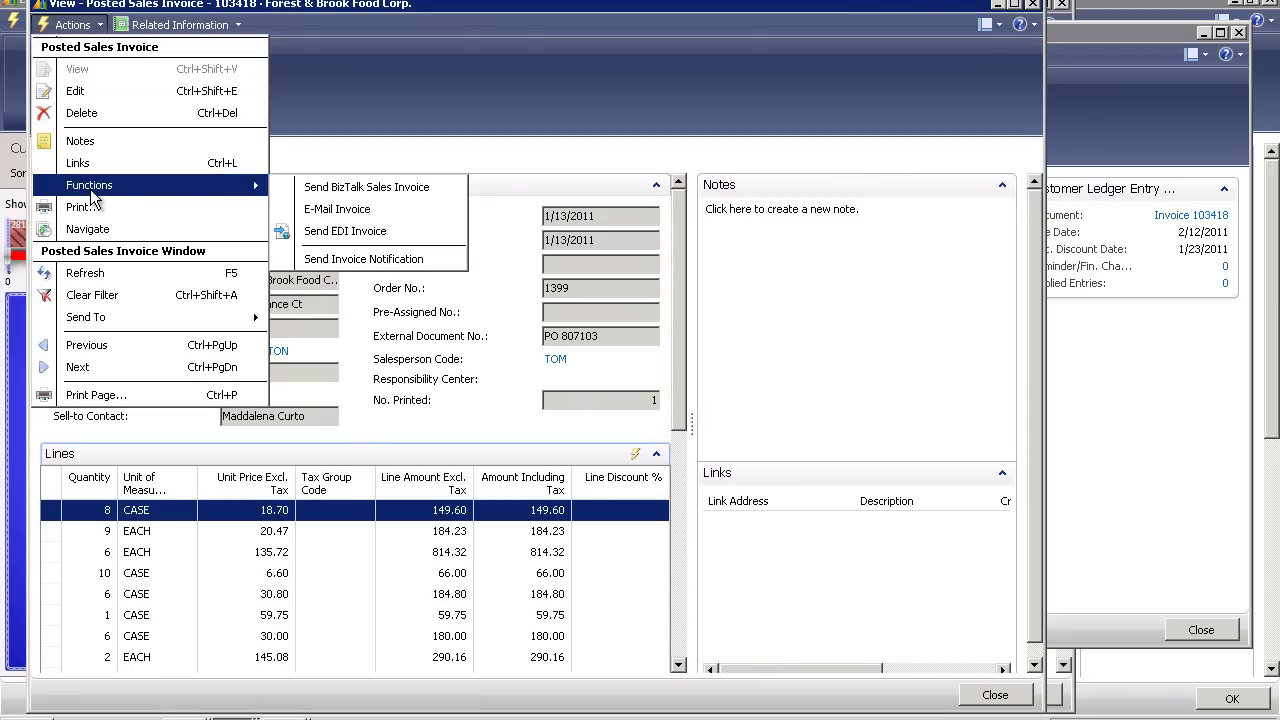
pyautogui.click(405, 261)
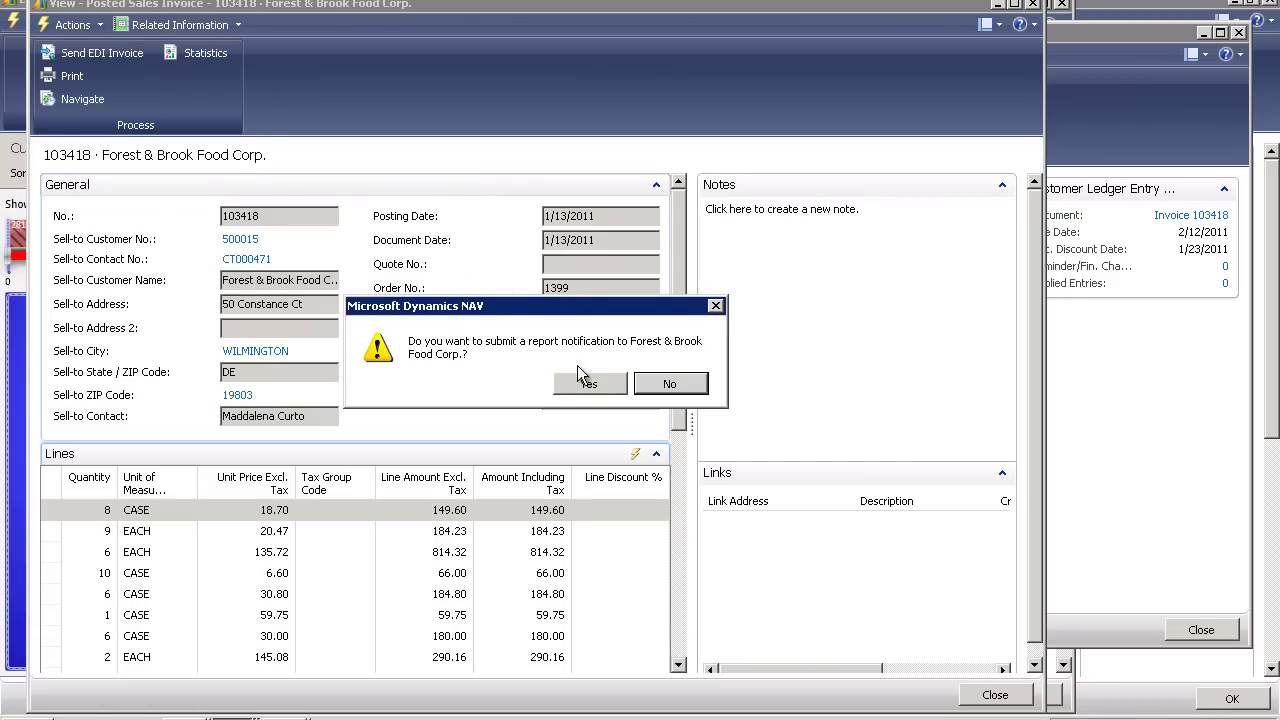
pyautogui.click(665, 386)
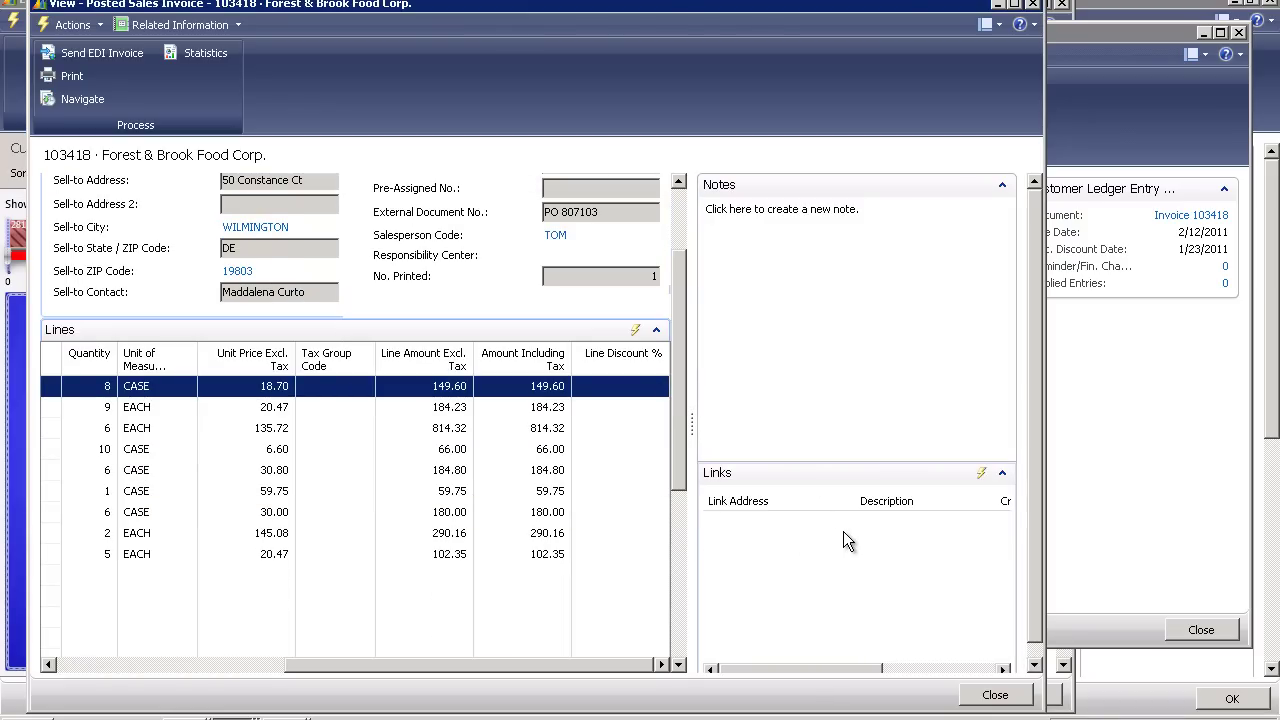
# Step: Start printing the posted sales invoice and cancel the printer selection
pyautogui.click(55, 78)
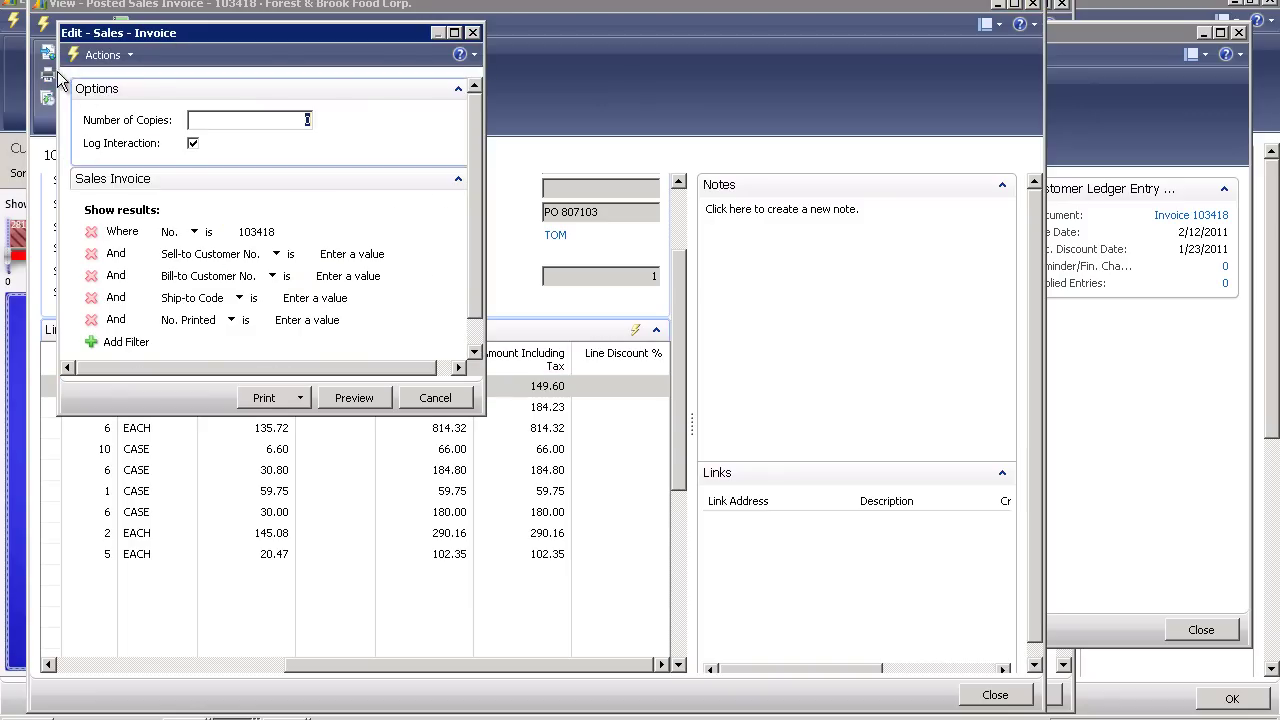
pyautogui.click(265, 398)
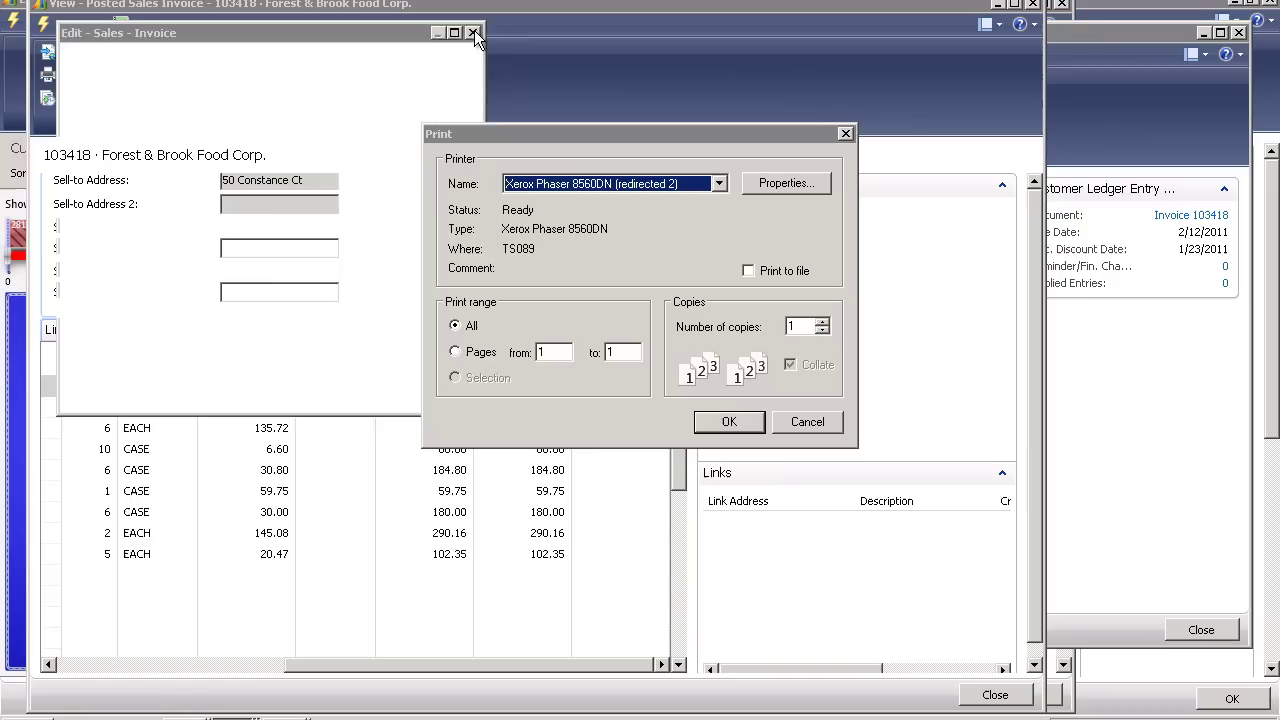
pyautogui.click(815, 431)
# Step: Output the posted sales invoice as a PDF, open the file, examine it down to the total, and close it
pyautogui.click(52, 80)
pyautogui.click(302, 398)
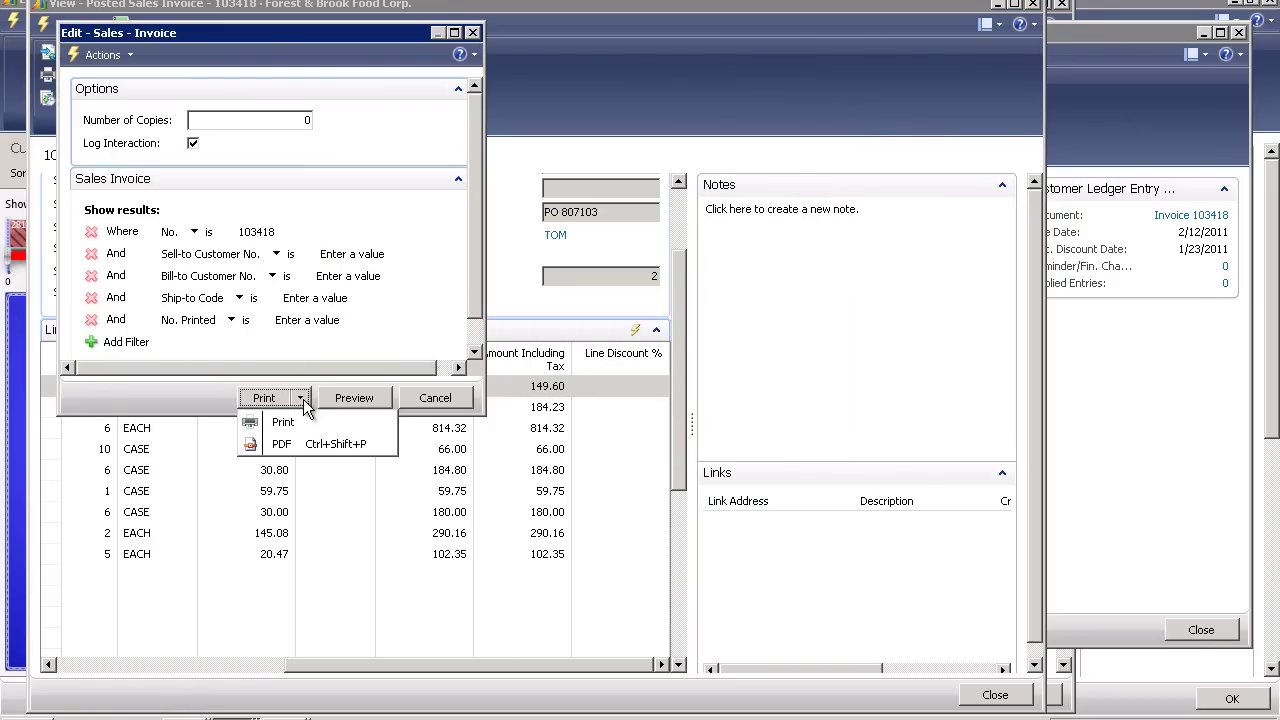
pyautogui.click(294, 442)
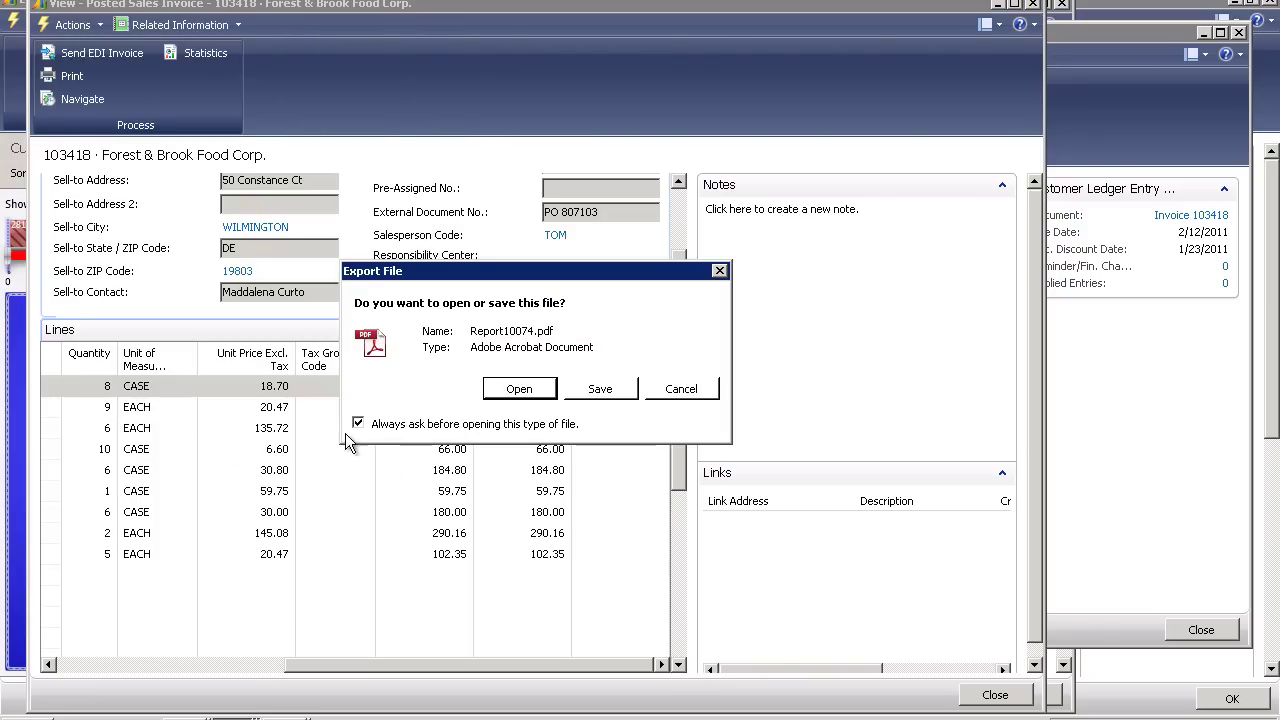
pyautogui.click(522, 391)
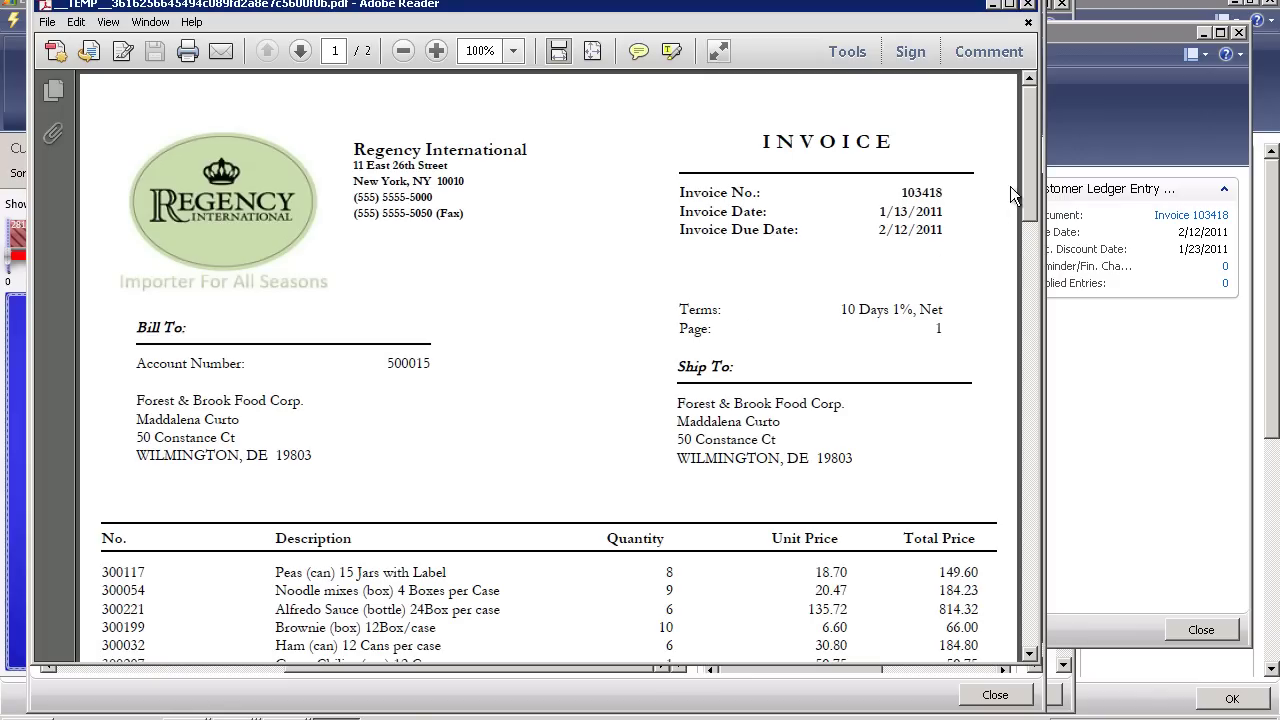
pyautogui.moveTo(1028, 187); pyautogui.dragTo(1043, 347)
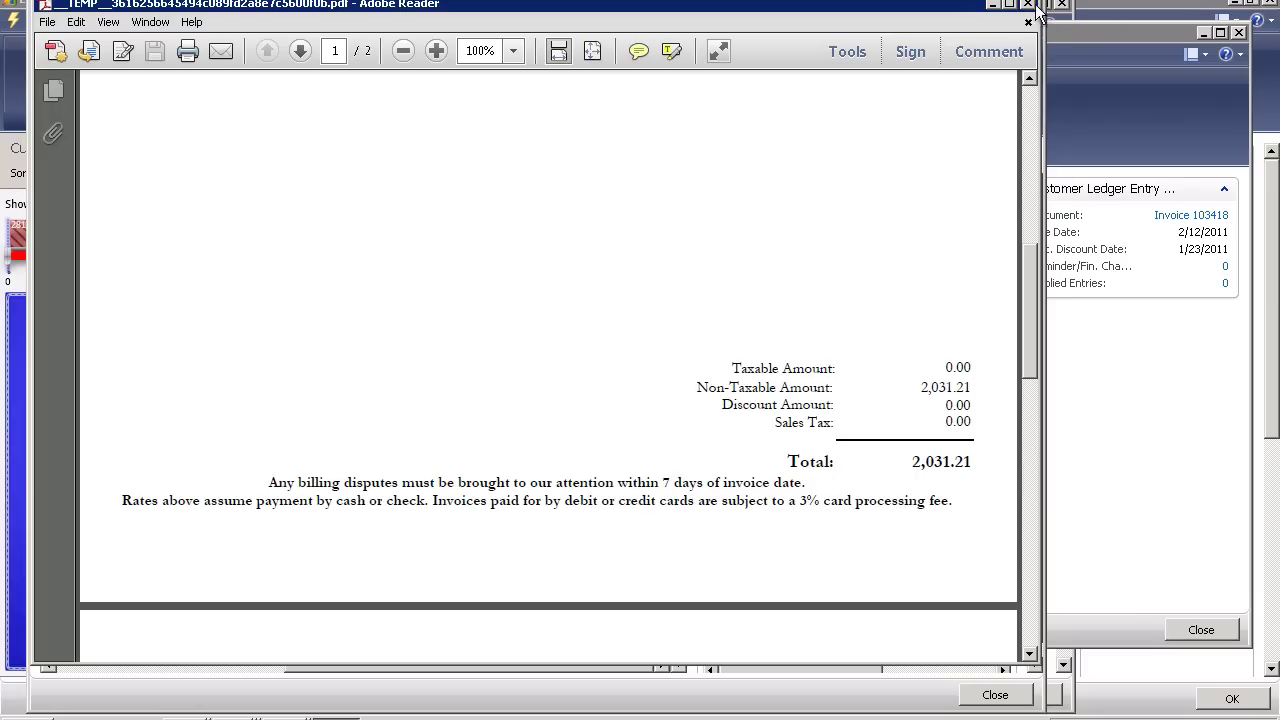
pyautogui.click(1027, 4)
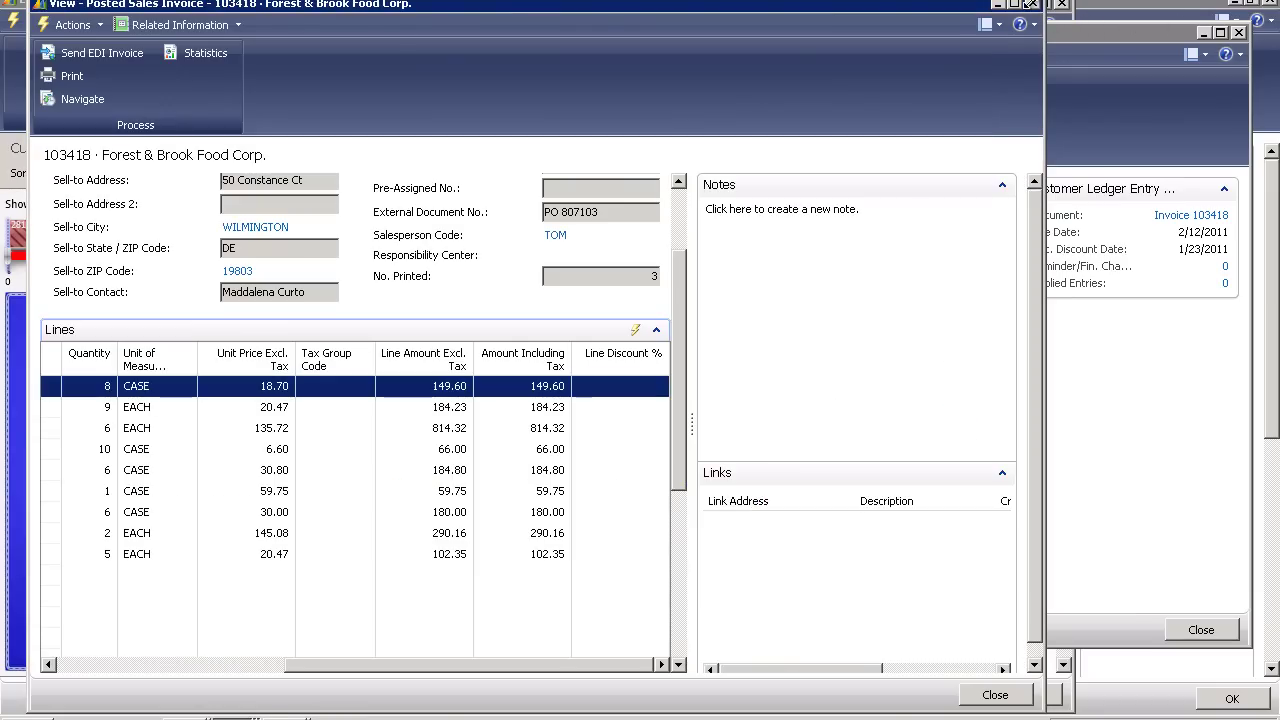
# Step: Close the posted invoice, its related documents, the ledger entries and the customer card, and return to the Customers list
pyautogui.click(1032, 4)
pyautogui.click(705, 81)
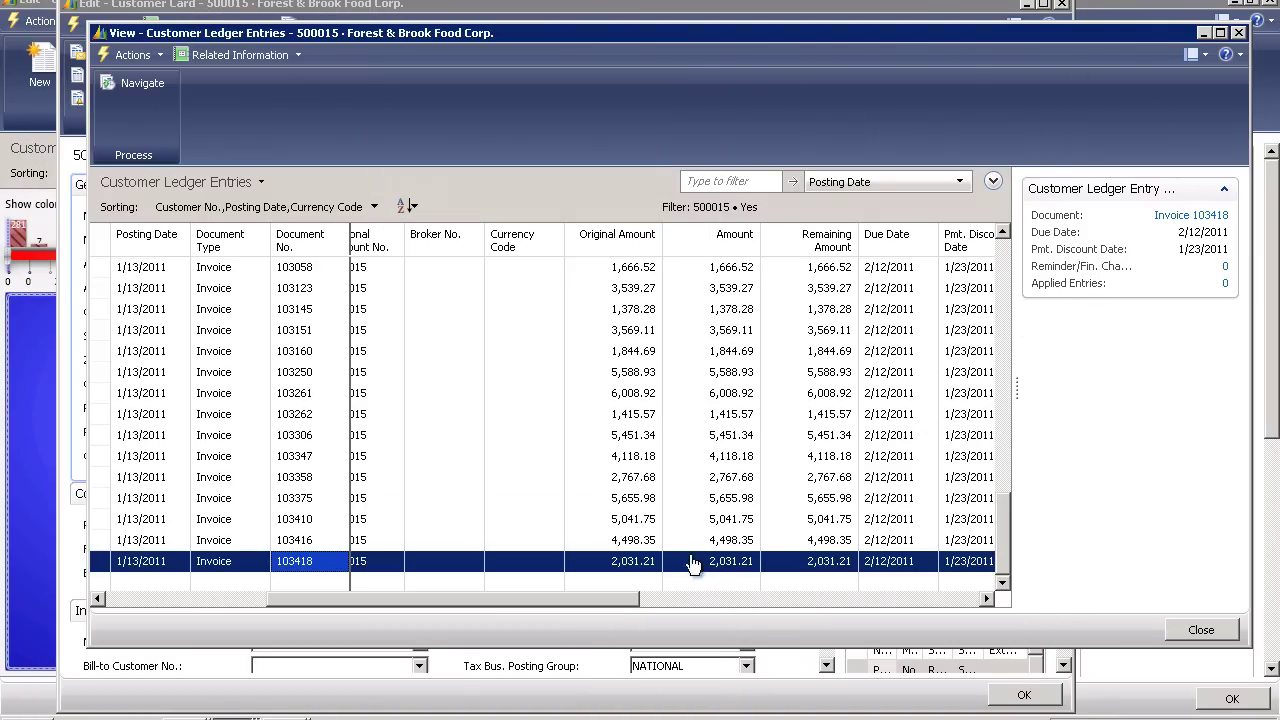
pyautogui.click(632, 564)
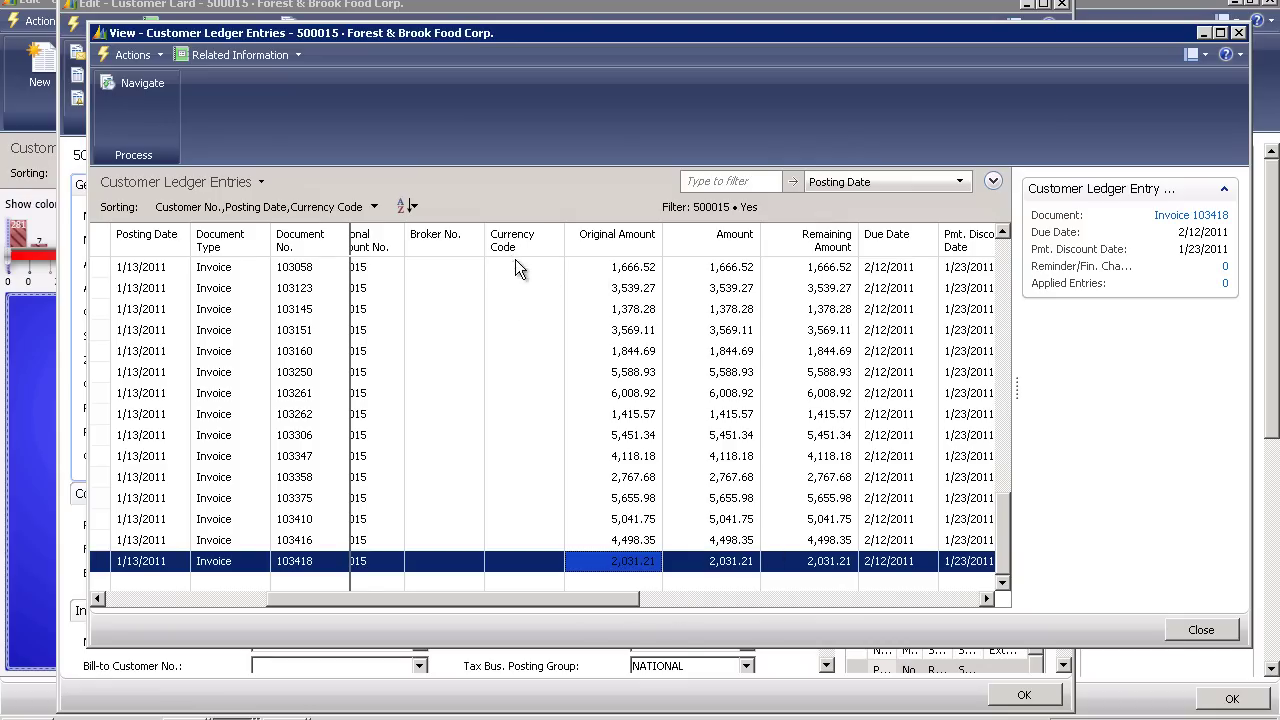
pyautogui.press('Escape')
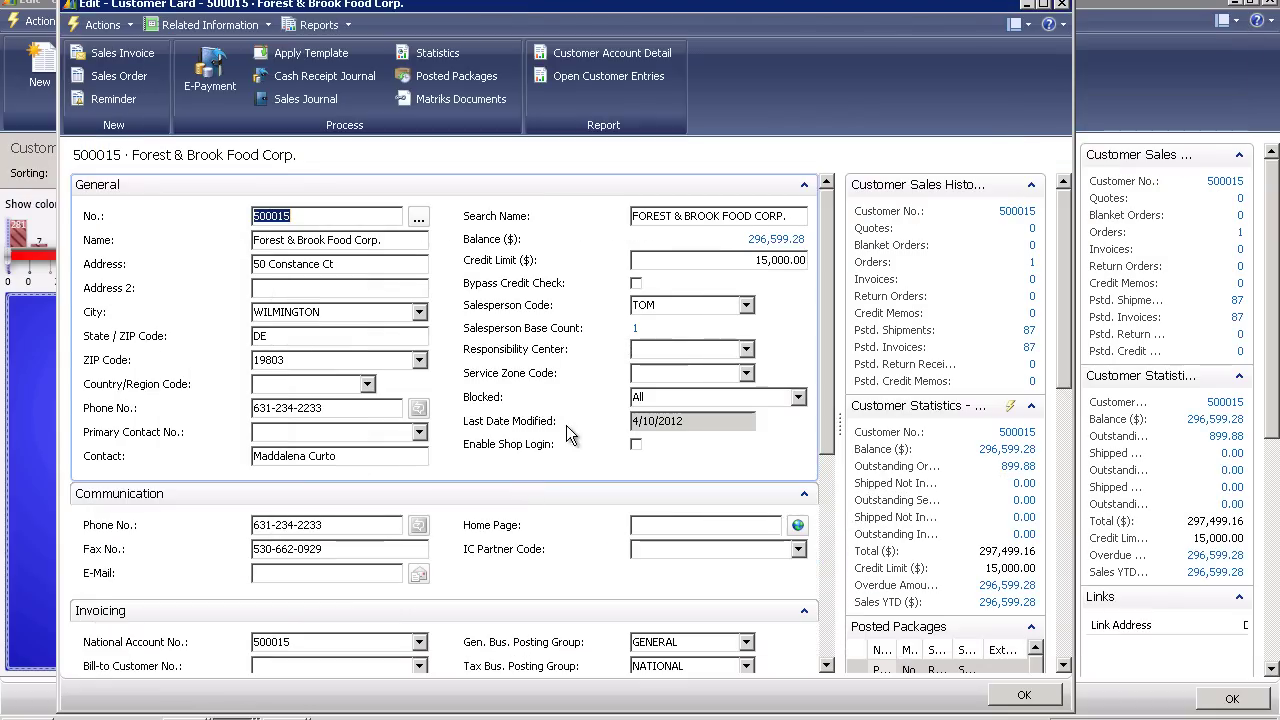
pyautogui.press('Escape')
pyautogui.doubleClick(665, 378)
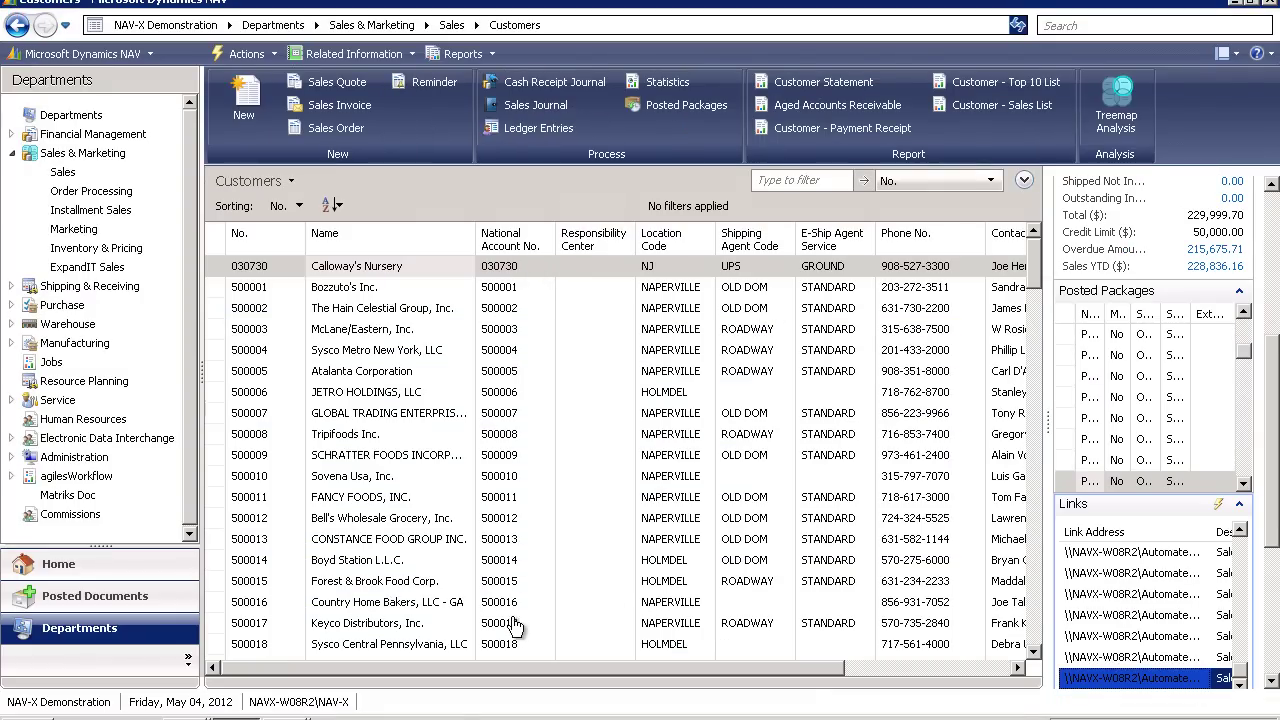
# Step: Examine the Walmart customers at the end of the Customers list, including their shared national account and differing location codes
pyautogui.moveTo(1037, 262); pyautogui.dragTo(1045, 638)
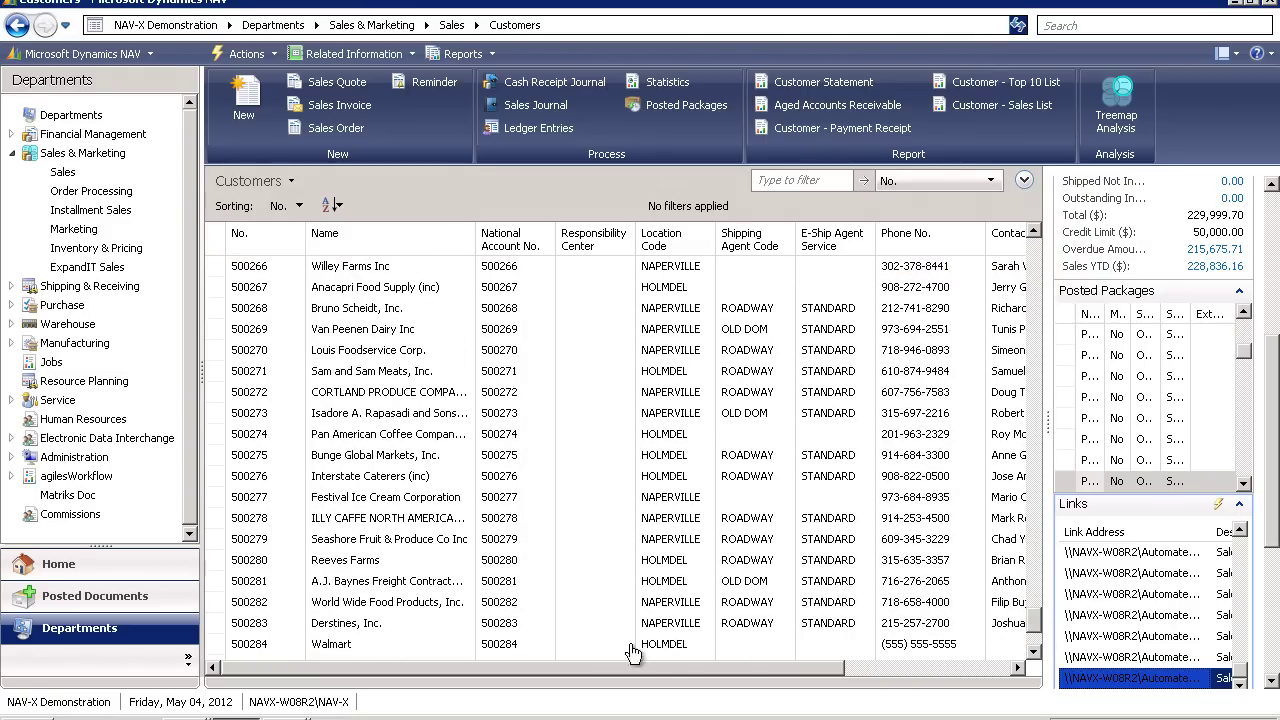
pyautogui.click(520, 563)
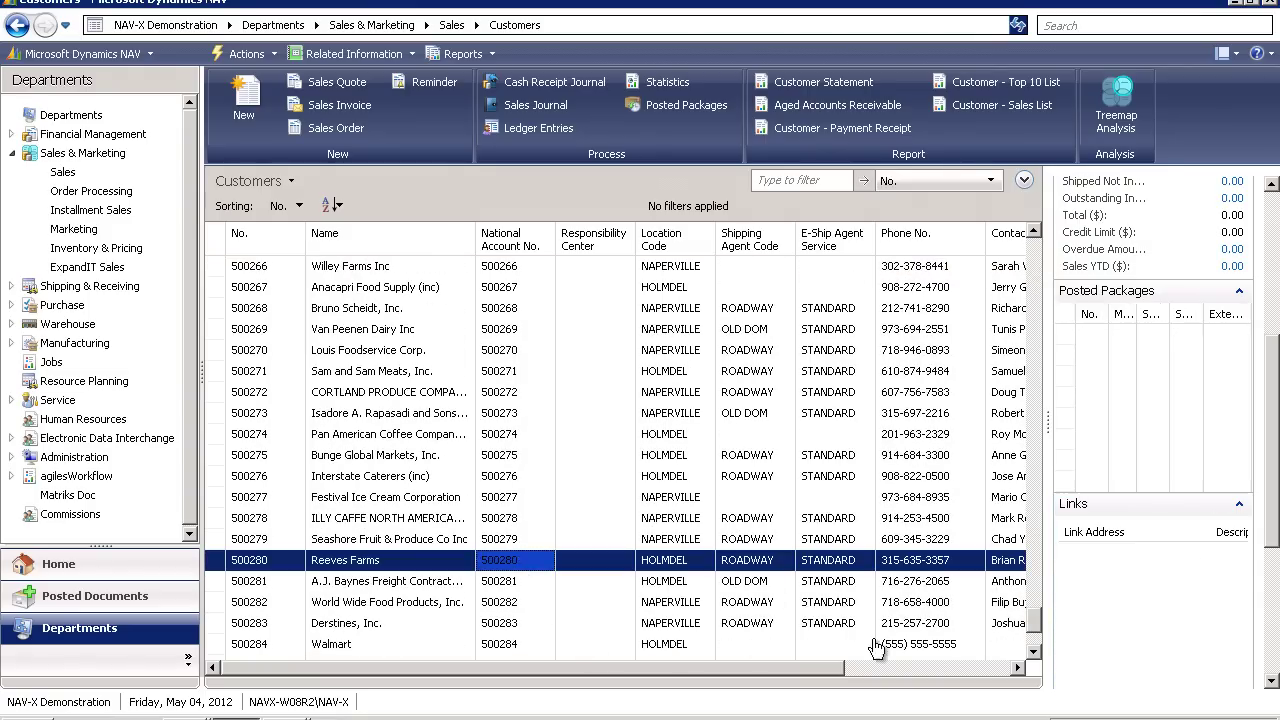
pyautogui.click(1035, 652)
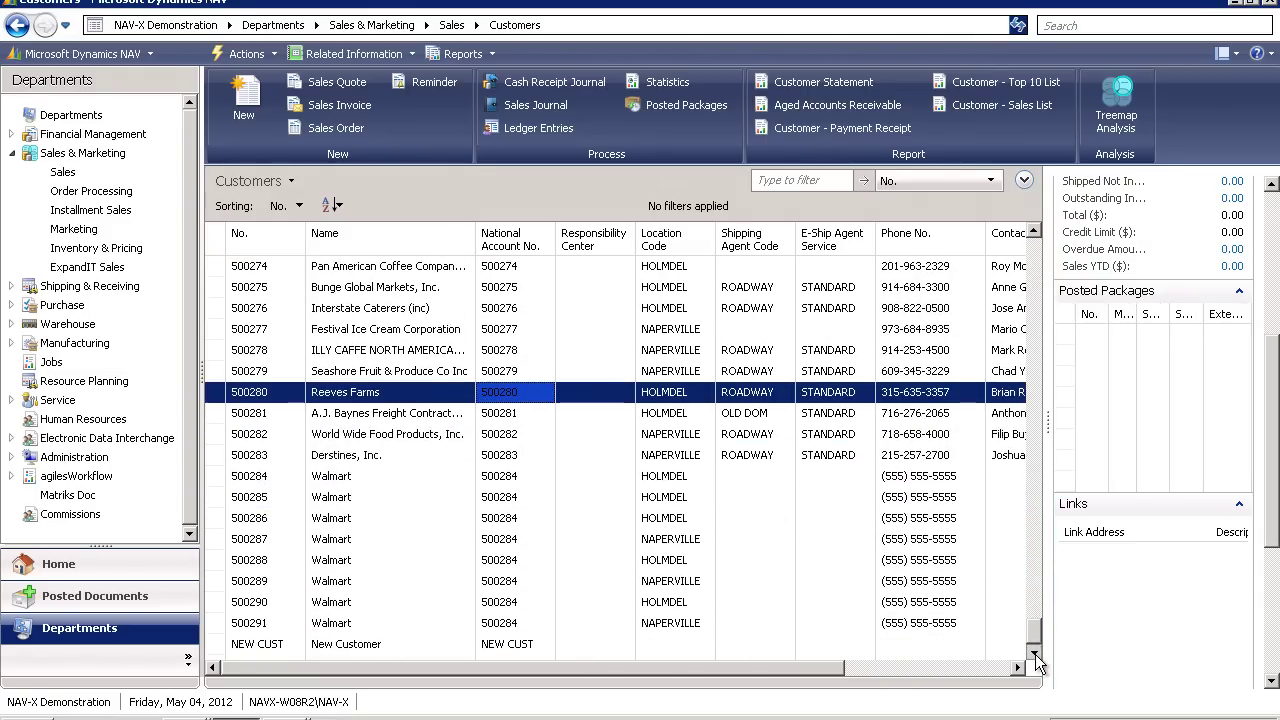
pyautogui.click(252, 479)
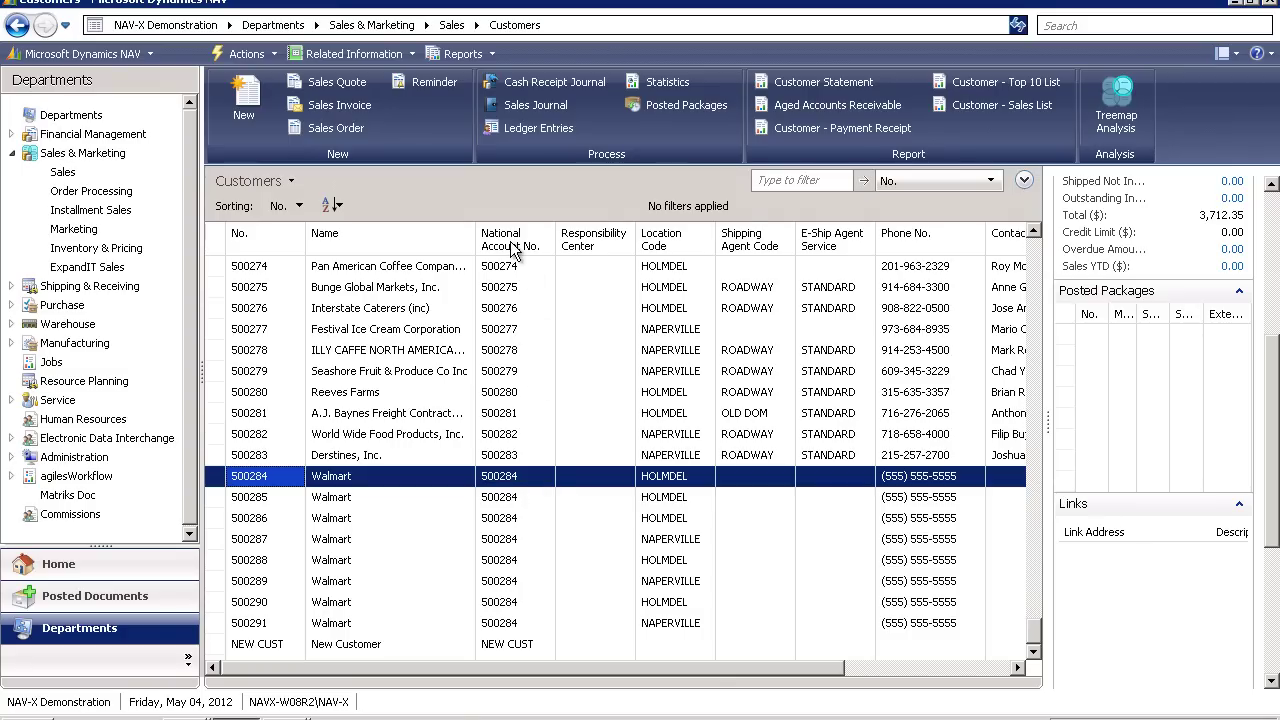
# Step: Switch to PowerPoint, close SSTO Pres.pptx without saving, and close the NAV-X folder window
pyautogui.click(11, 154)
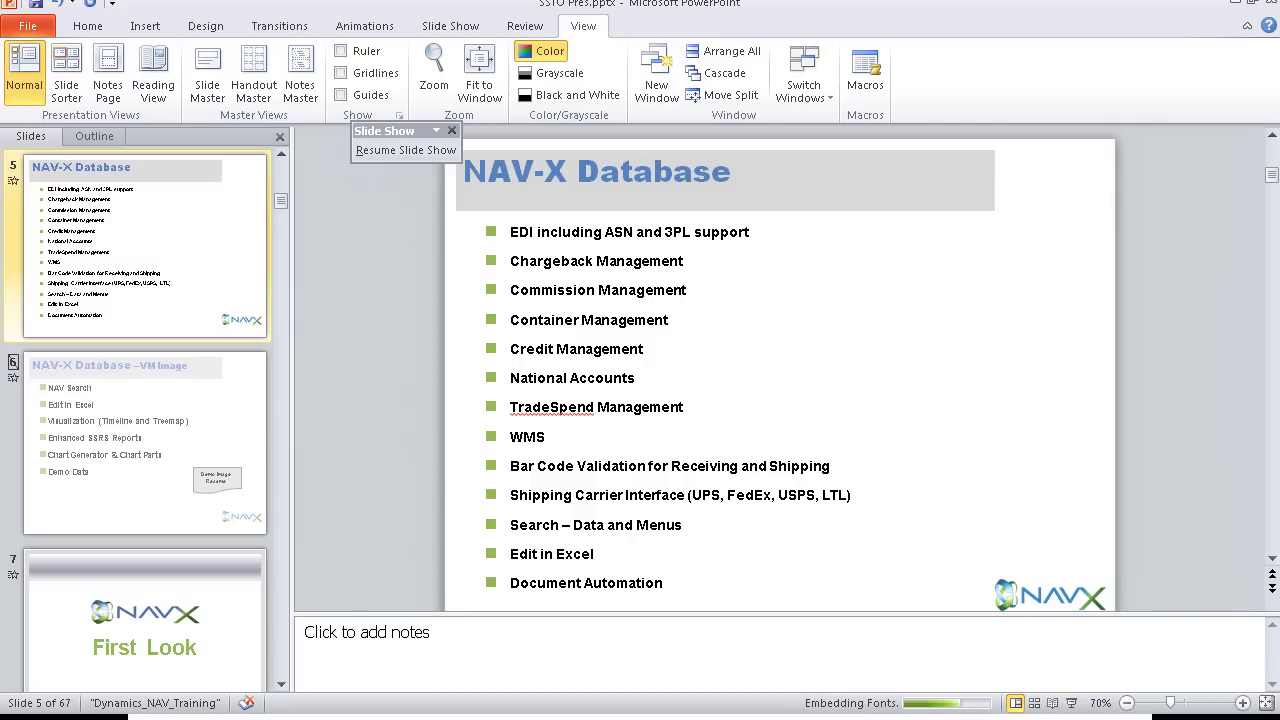
pyautogui.click(1273, 4)
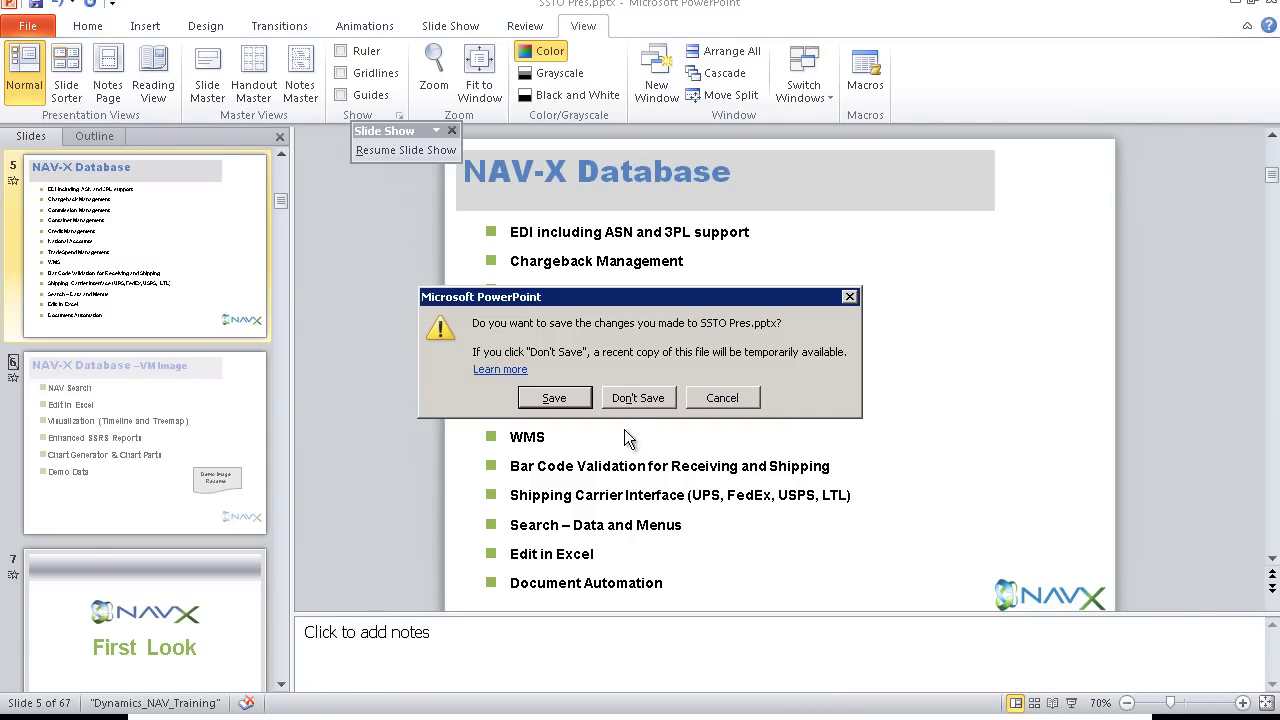
pyautogui.click(630, 402)
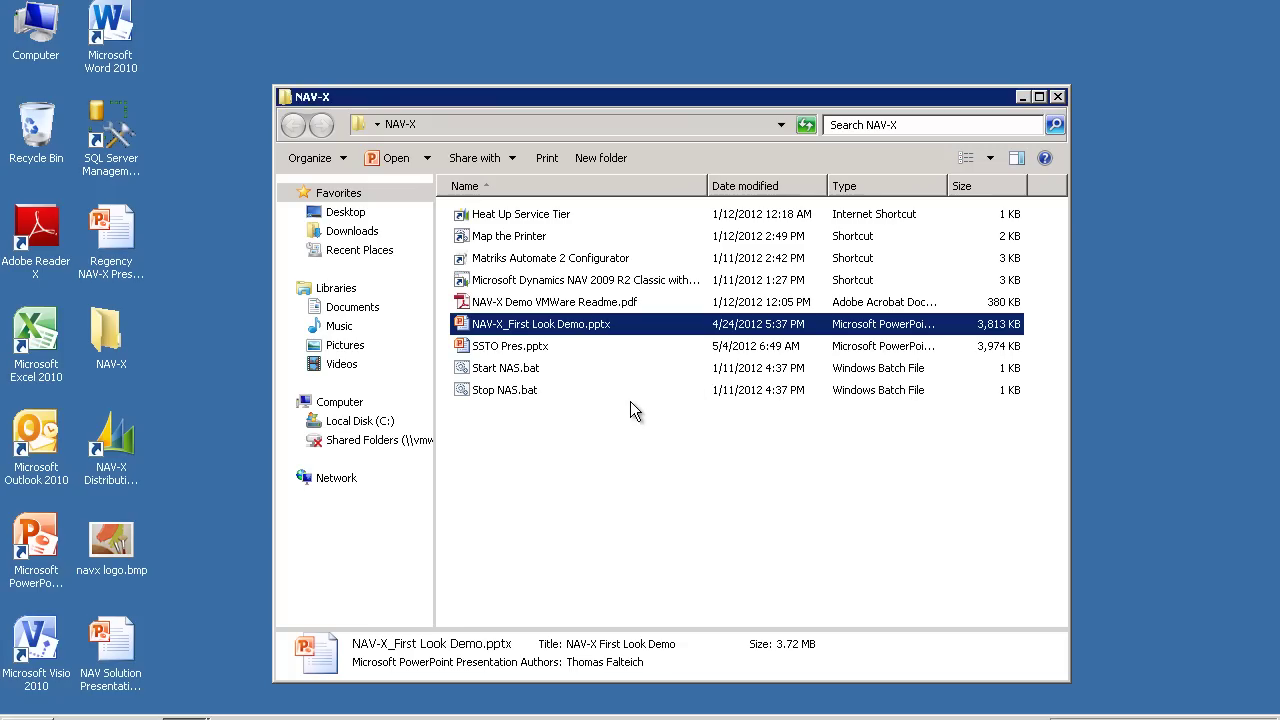
pyautogui.click(1057, 97)
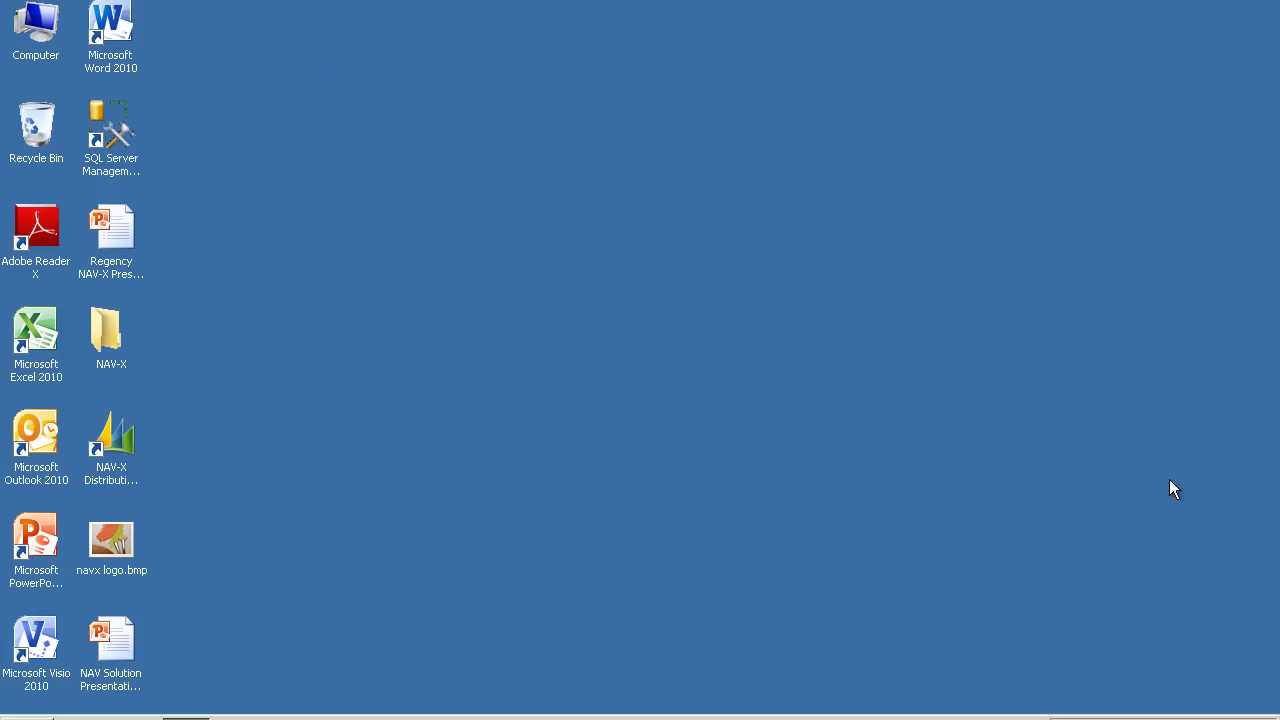
# Step: Add the NAV Search Gadget to the desktop and close the gadget gallery
pyautogui.rightClick(601, 408)
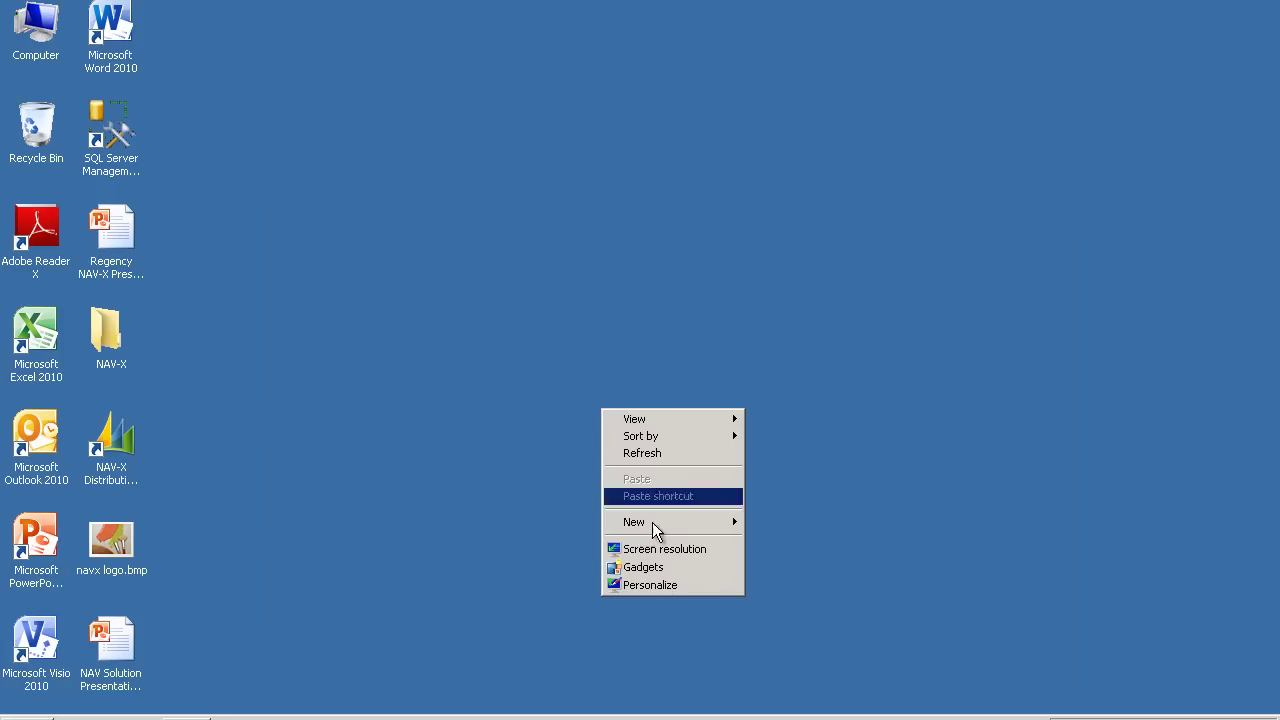
pyautogui.click(652, 562)
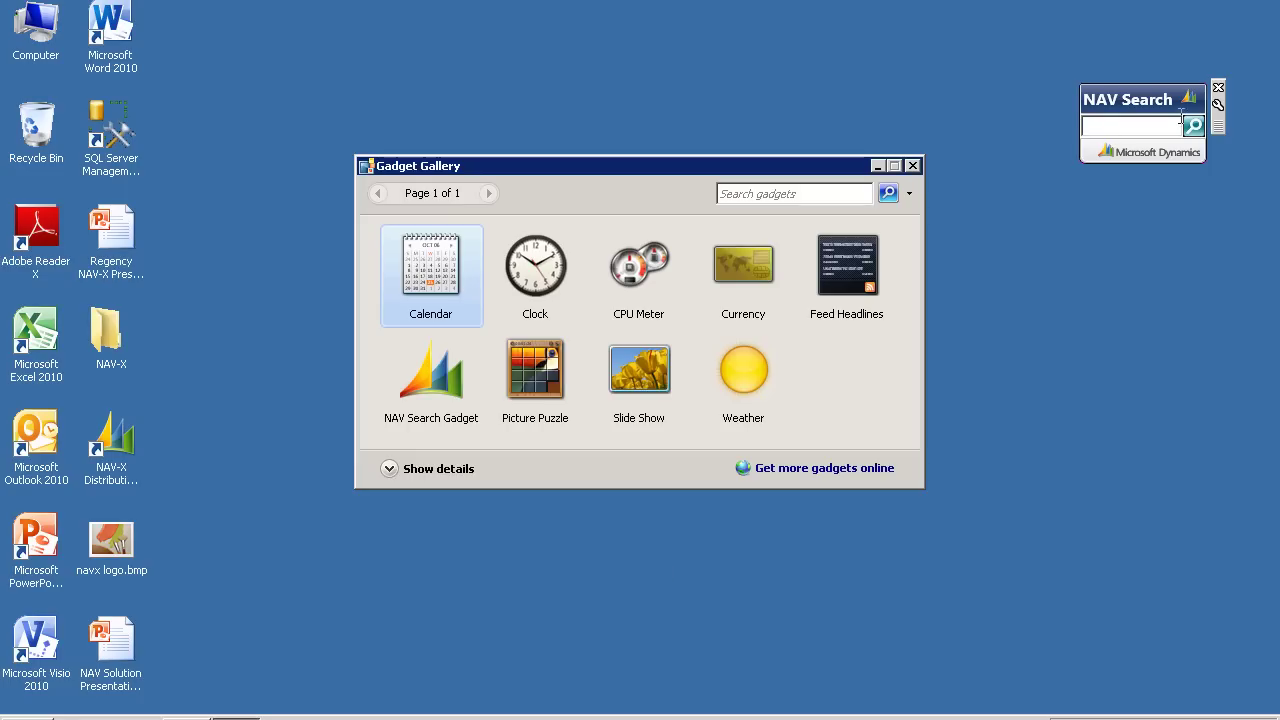
pyautogui.click(913, 166)
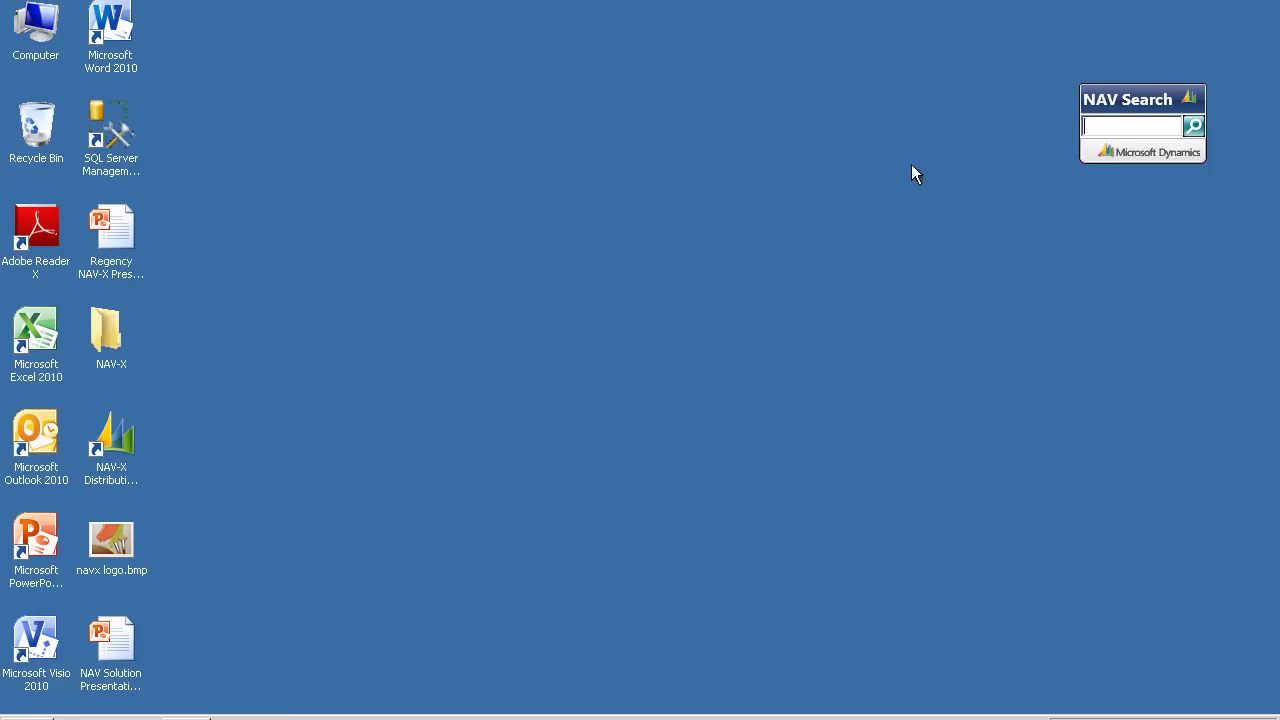
# Step: Search the NAV data for 123 with the desktop gadget and examine the matching records
pyautogui.click(1088, 126)
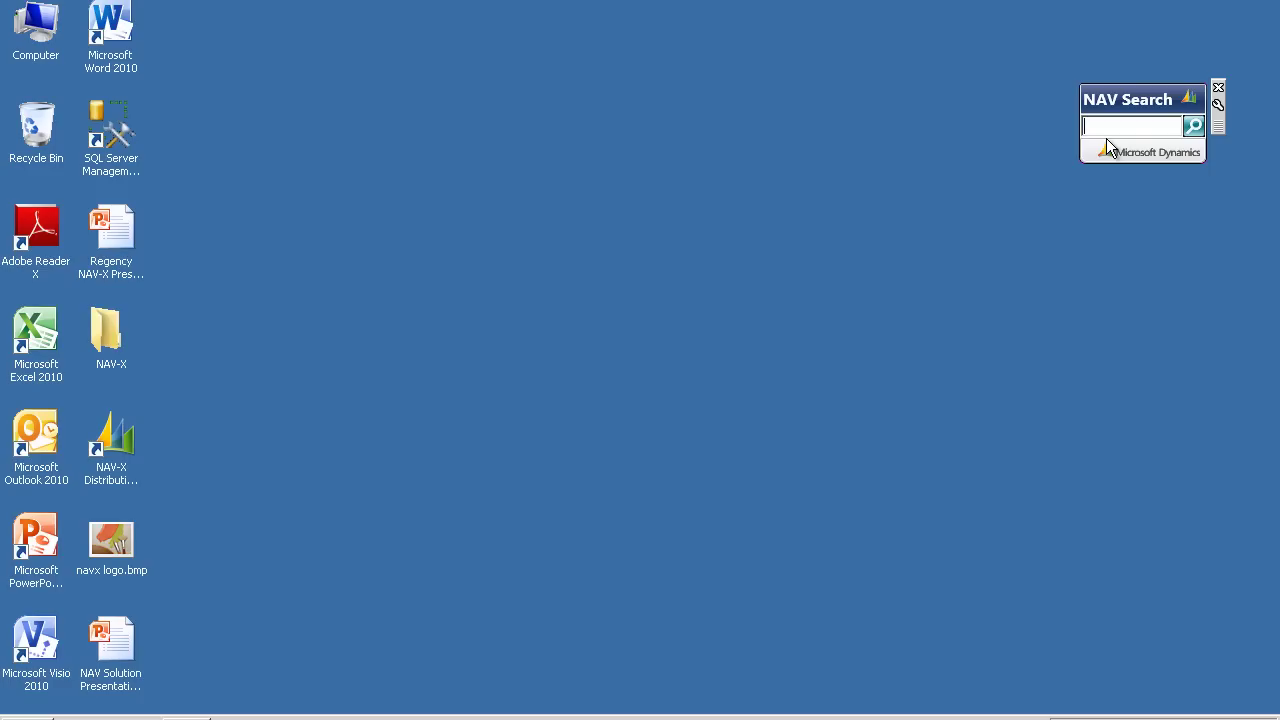
pyautogui.write('123')
pyautogui.click(1193, 130)
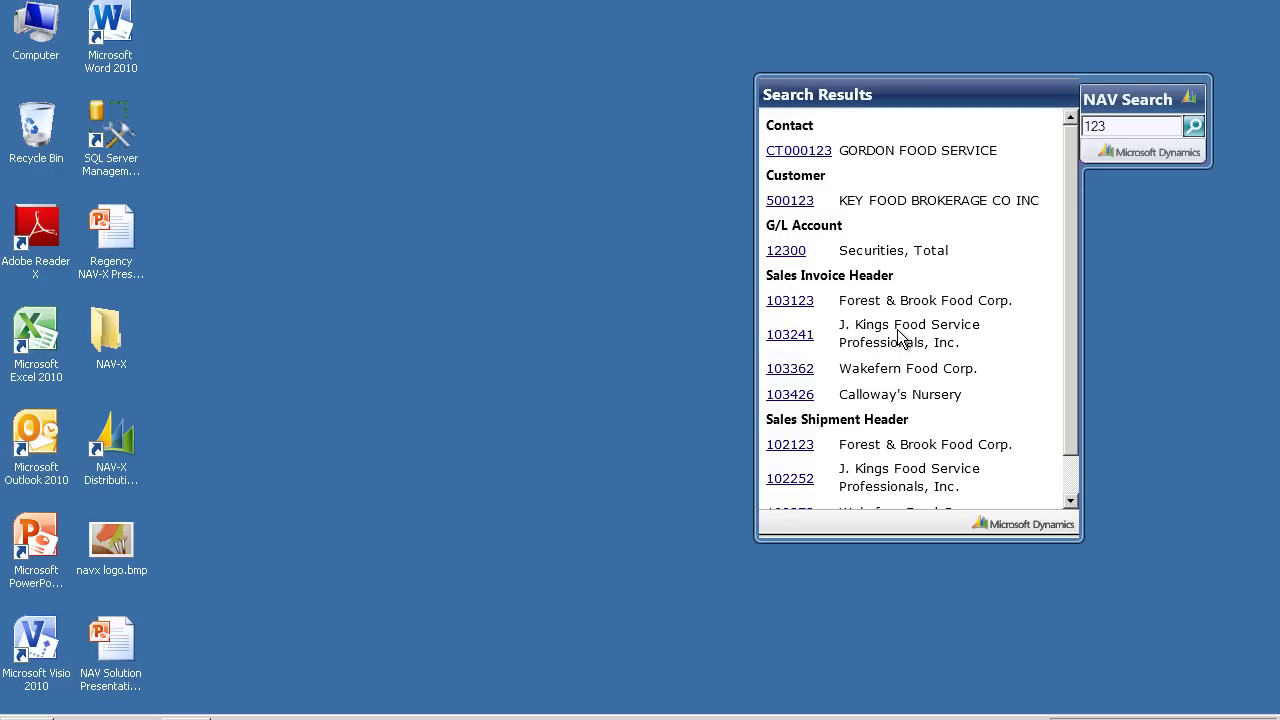
# Step: Open the J. Kings Food Service Professionals sales invoice from the gadget's search results, review its details and lines, and close it
pyautogui.click(799, 345)
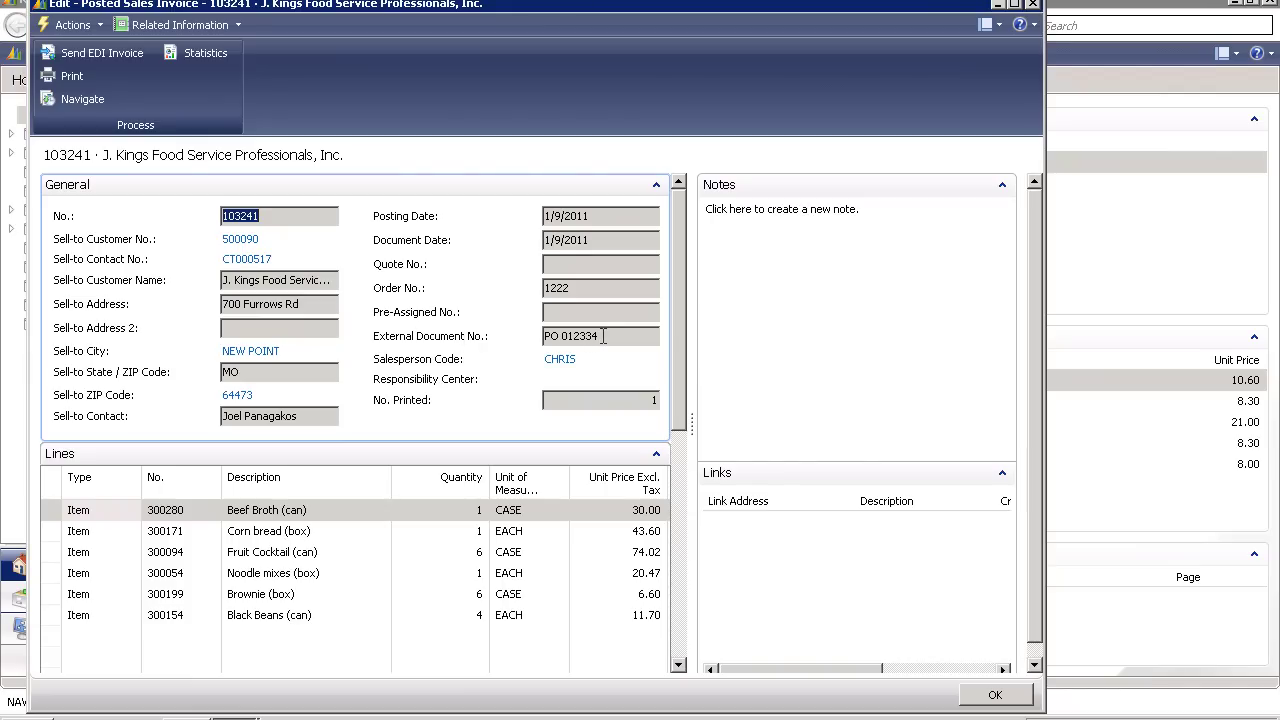
pyautogui.click(1033, 5)
pyautogui.click(1066, 25)
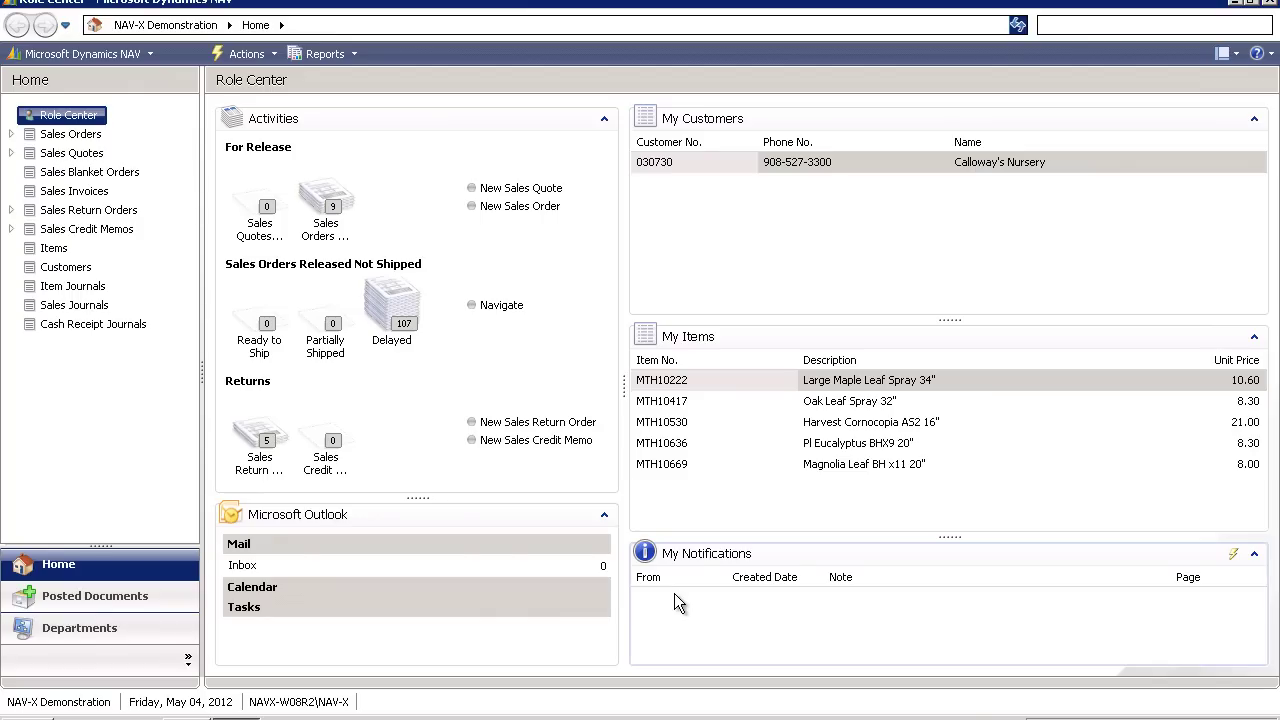
# Step: Go to the purchase orders under Purchase Planning in Departments and open the Marvolus Manufacturing order
pyautogui.click(70, 630)
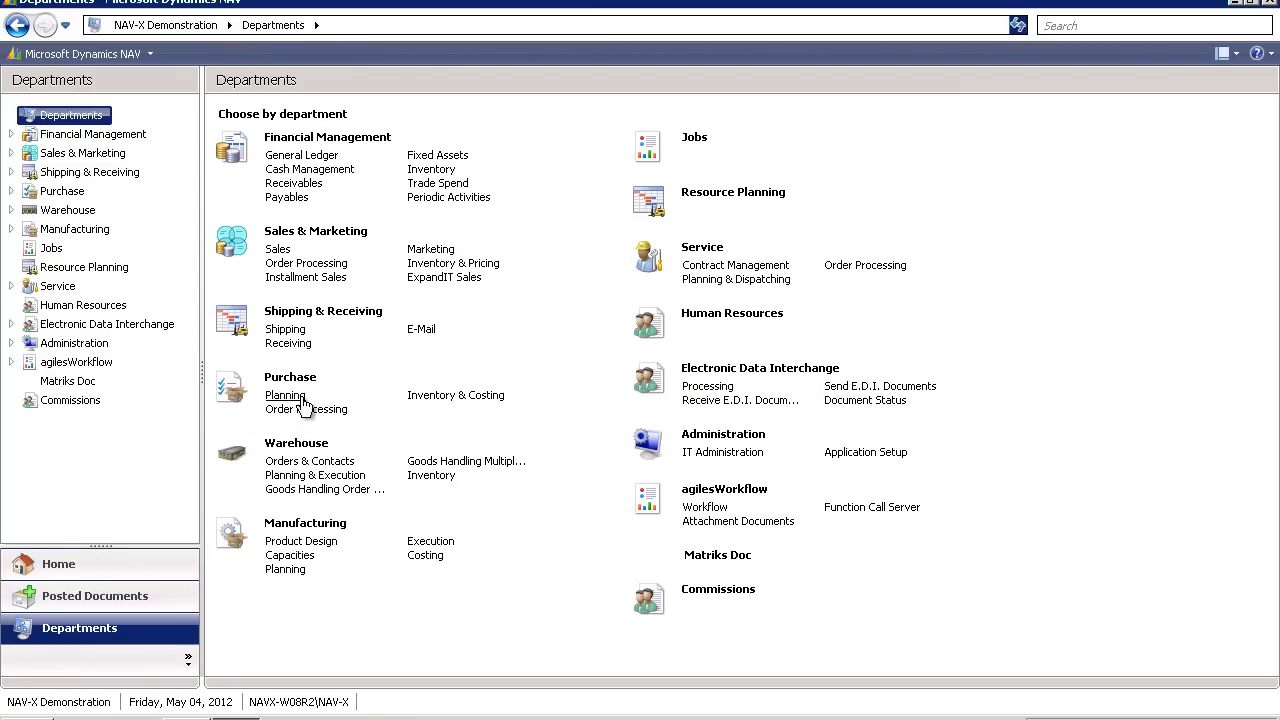
pyautogui.click(290, 398)
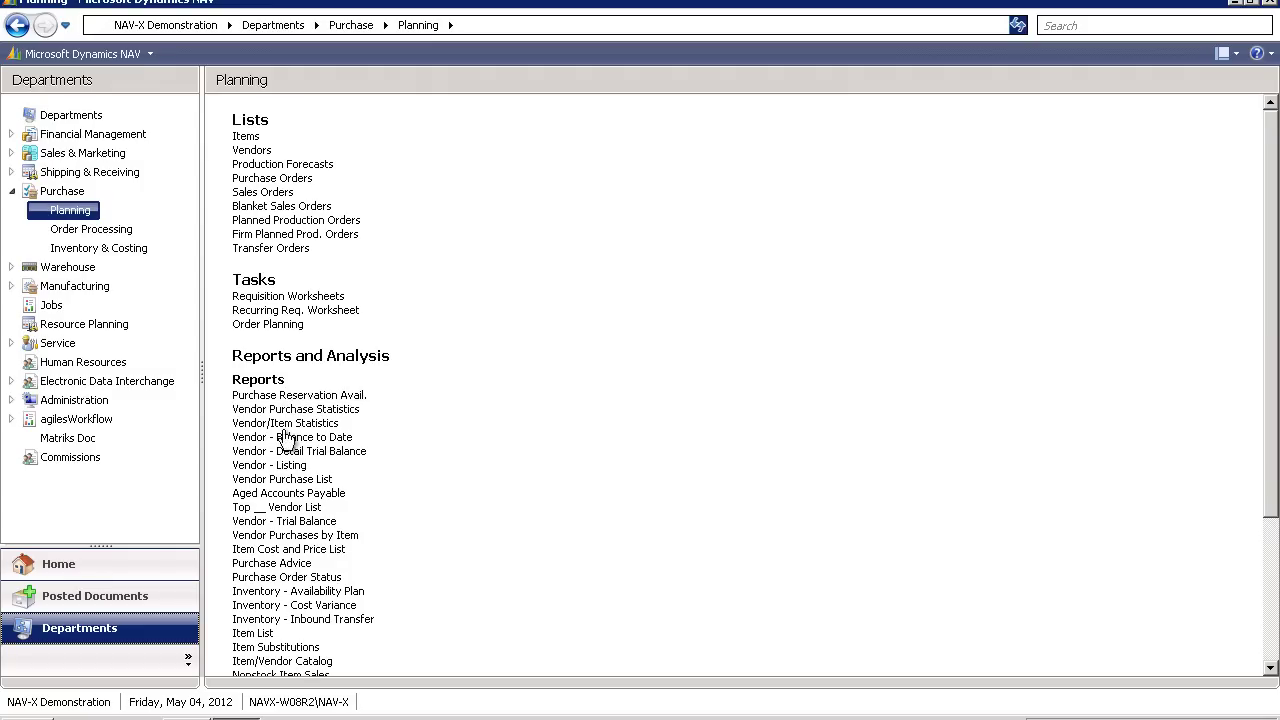
pyautogui.click(278, 178)
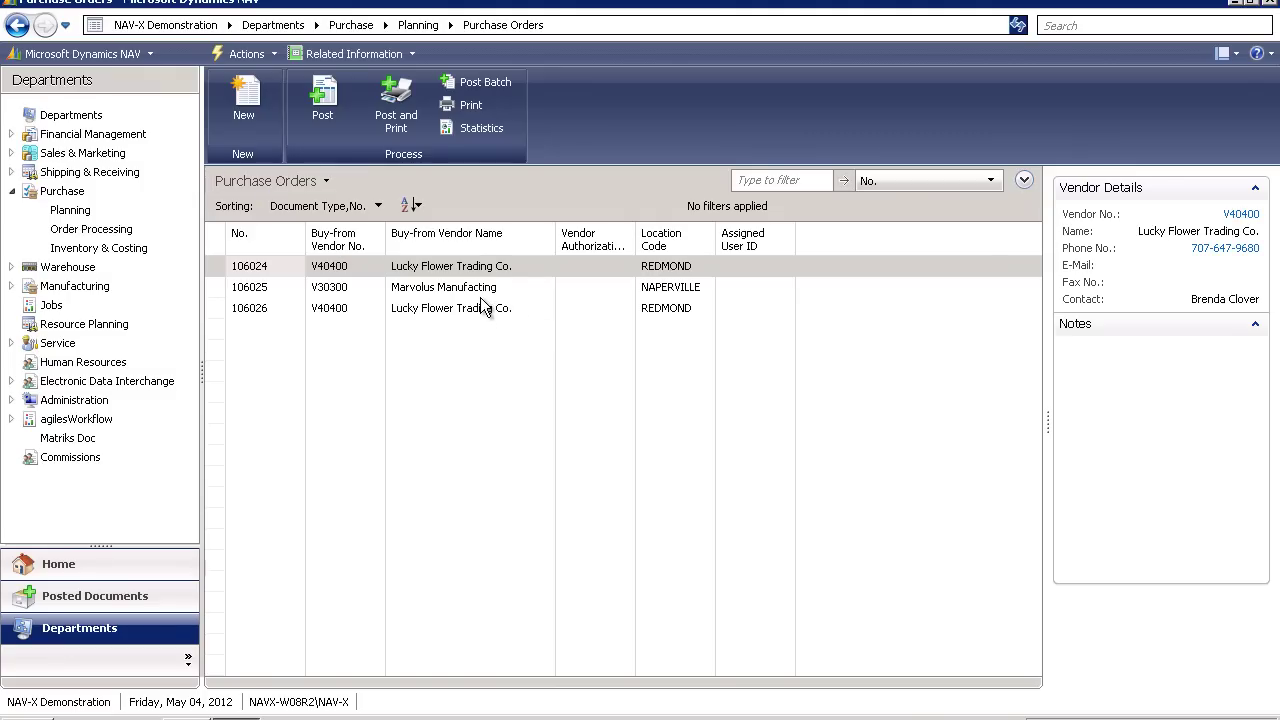
pyautogui.click(480, 295)
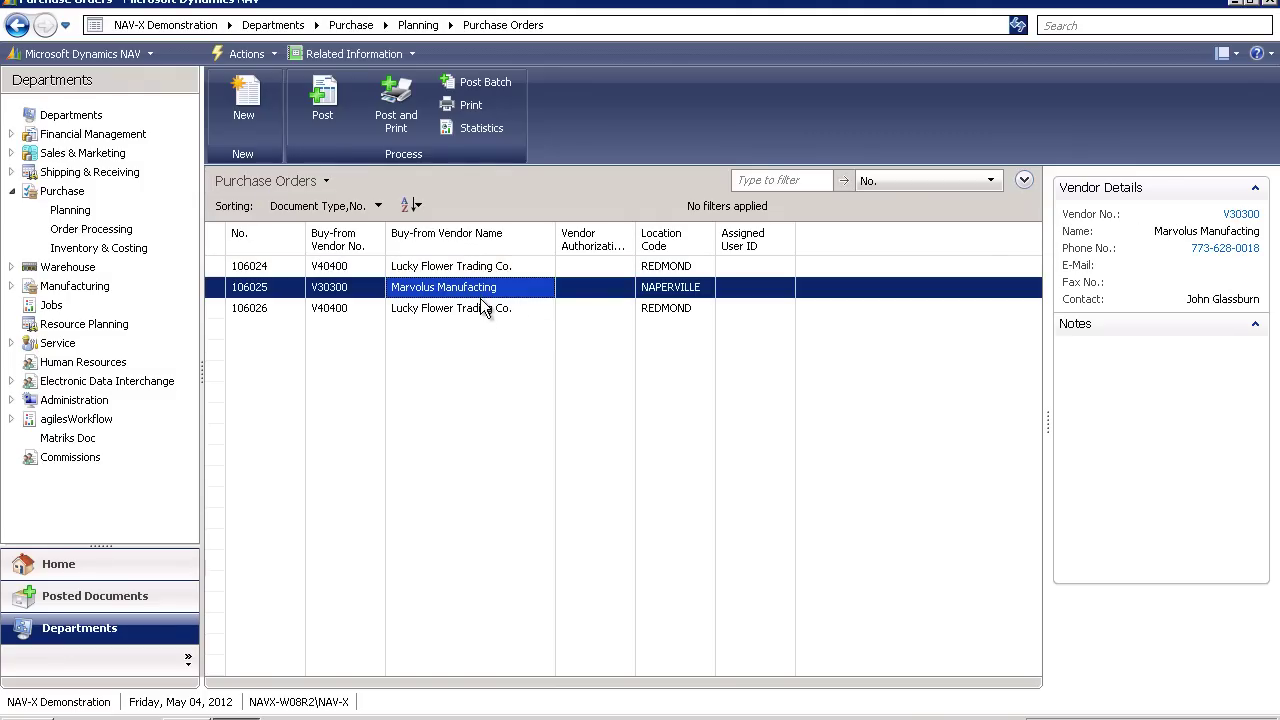
pyautogui.doubleClick(480, 300)
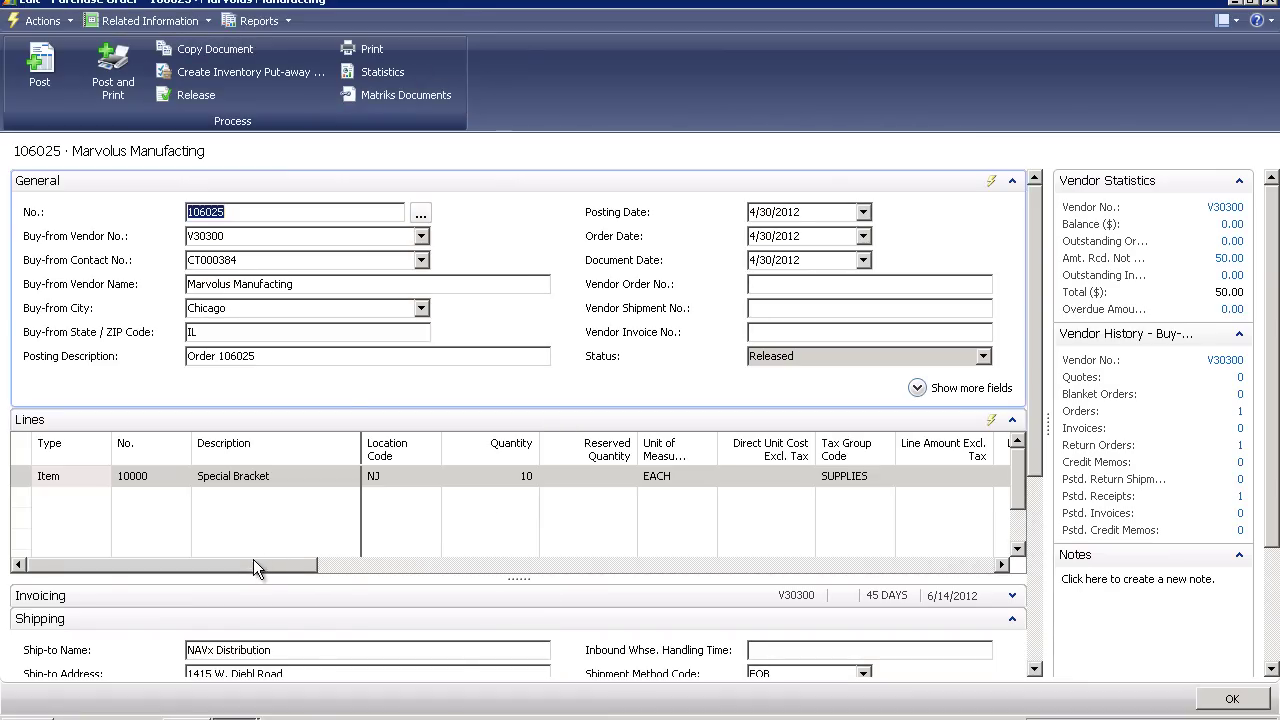
# Step: Examine the Vessel No. and Container No. fields on the Special Bracket line of the purchase order
pyautogui.moveTo(264, 563); pyautogui.dragTo(217, 537)
pyautogui.moveTo(160, 562); pyautogui.dragTo(927, 549)
pyautogui.click(769, 476)
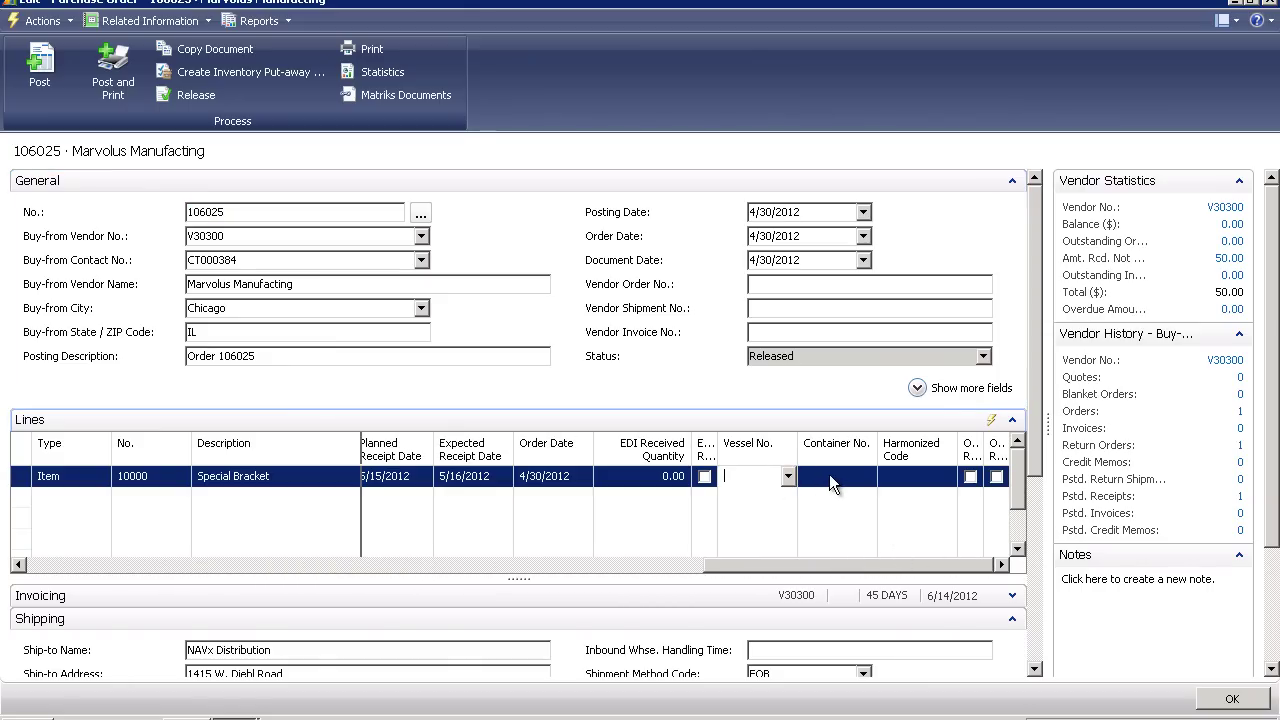
pyautogui.click(830, 476)
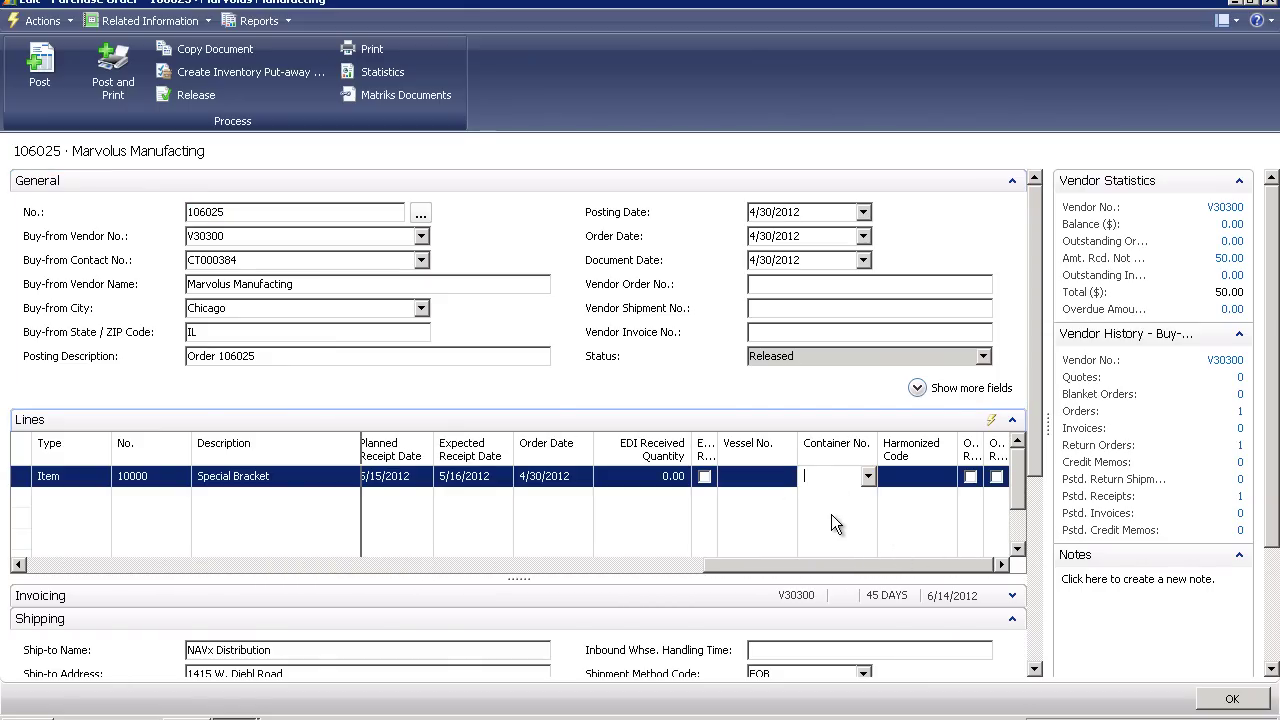
# Step: Look up the vessels available for the Special Bracket line in the full Vessels list and open the MOL Paramount card for editing
pyautogui.click(783, 476)
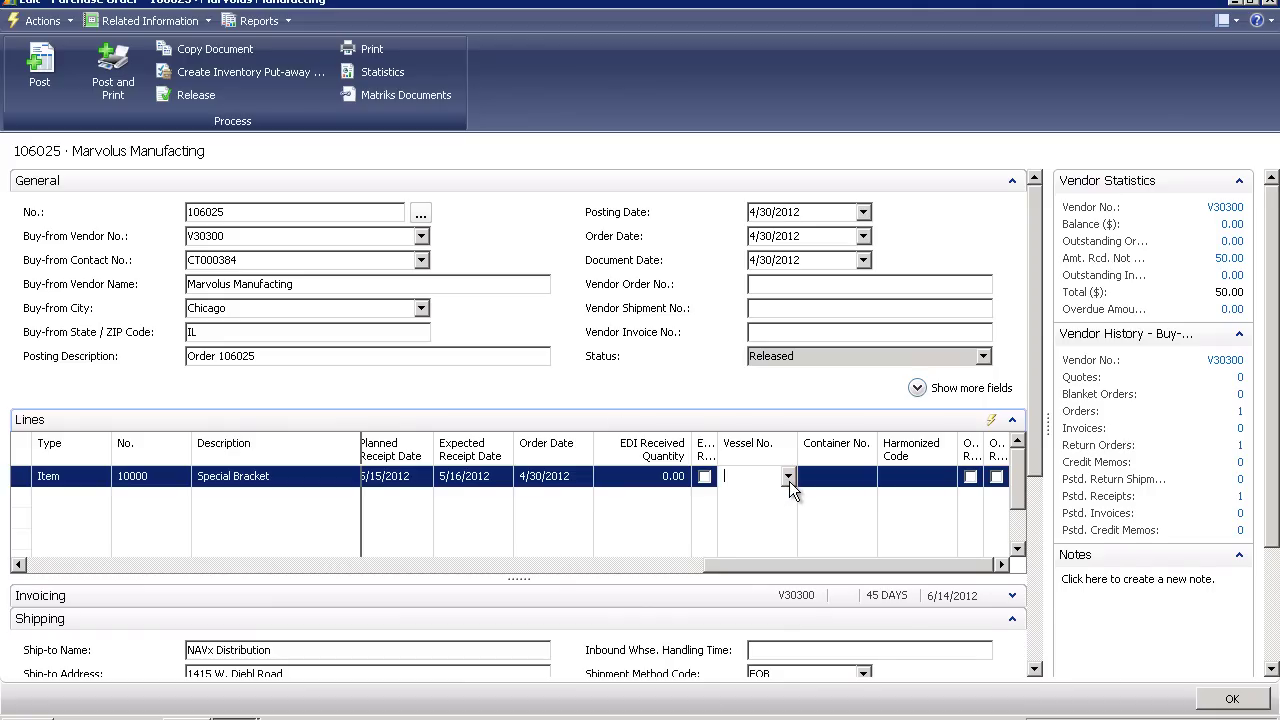
pyautogui.click(788, 477)
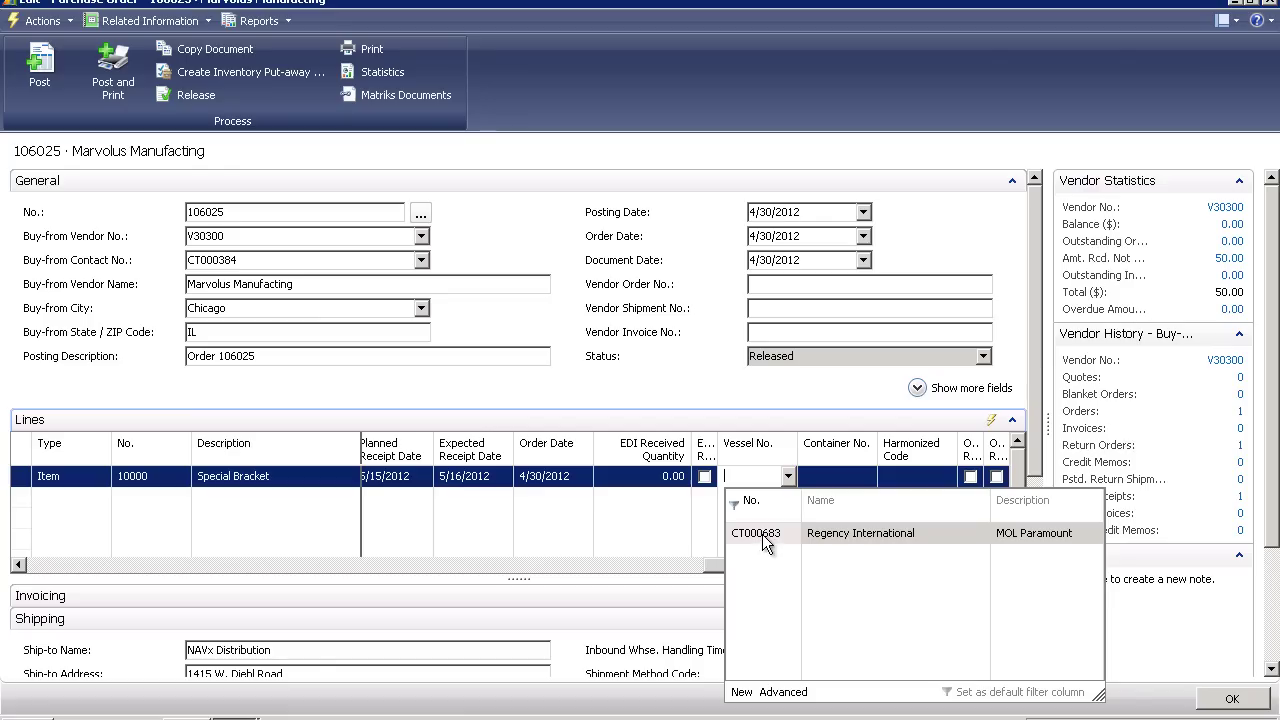
pyautogui.click(782, 692)
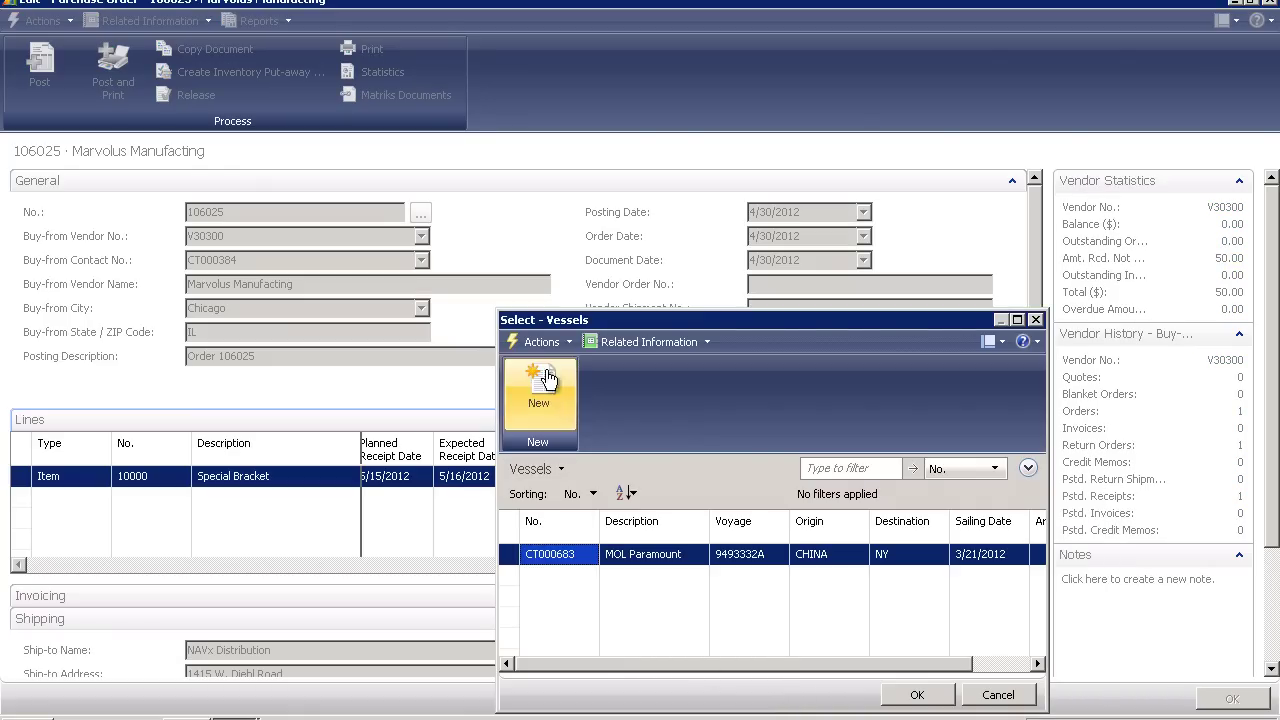
pyautogui.click(541, 341)
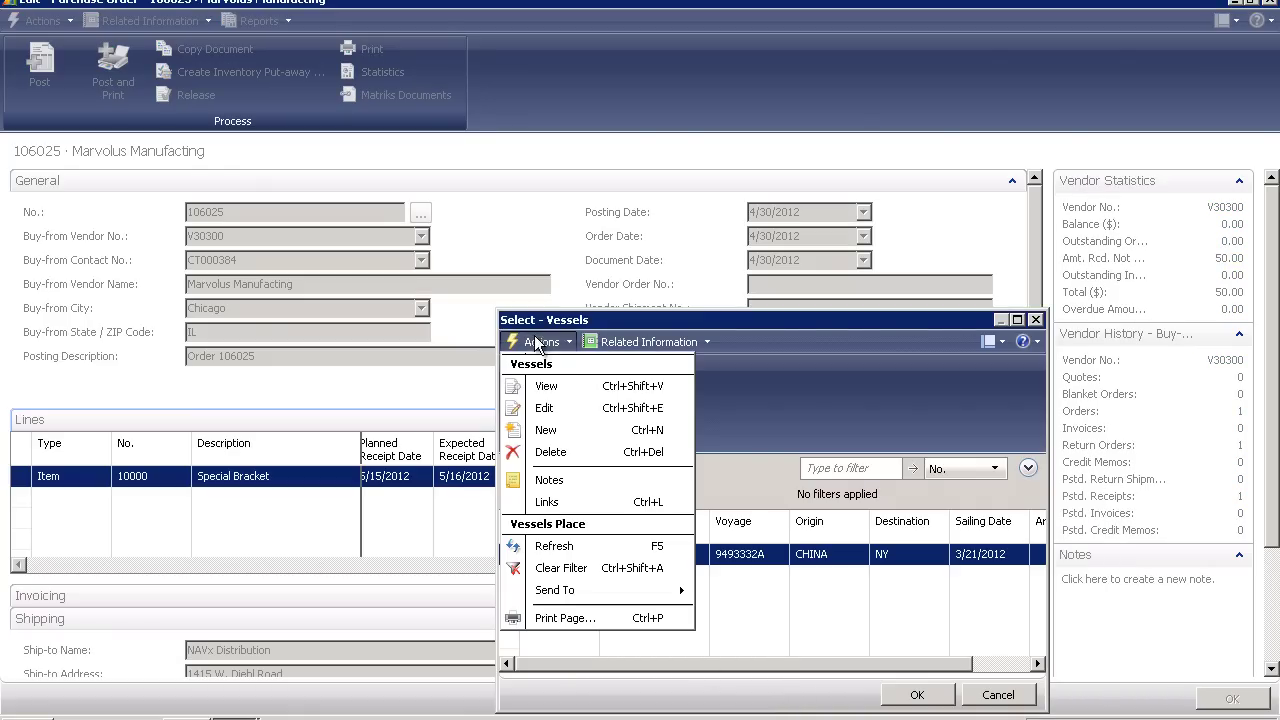
pyautogui.click(566, 410)
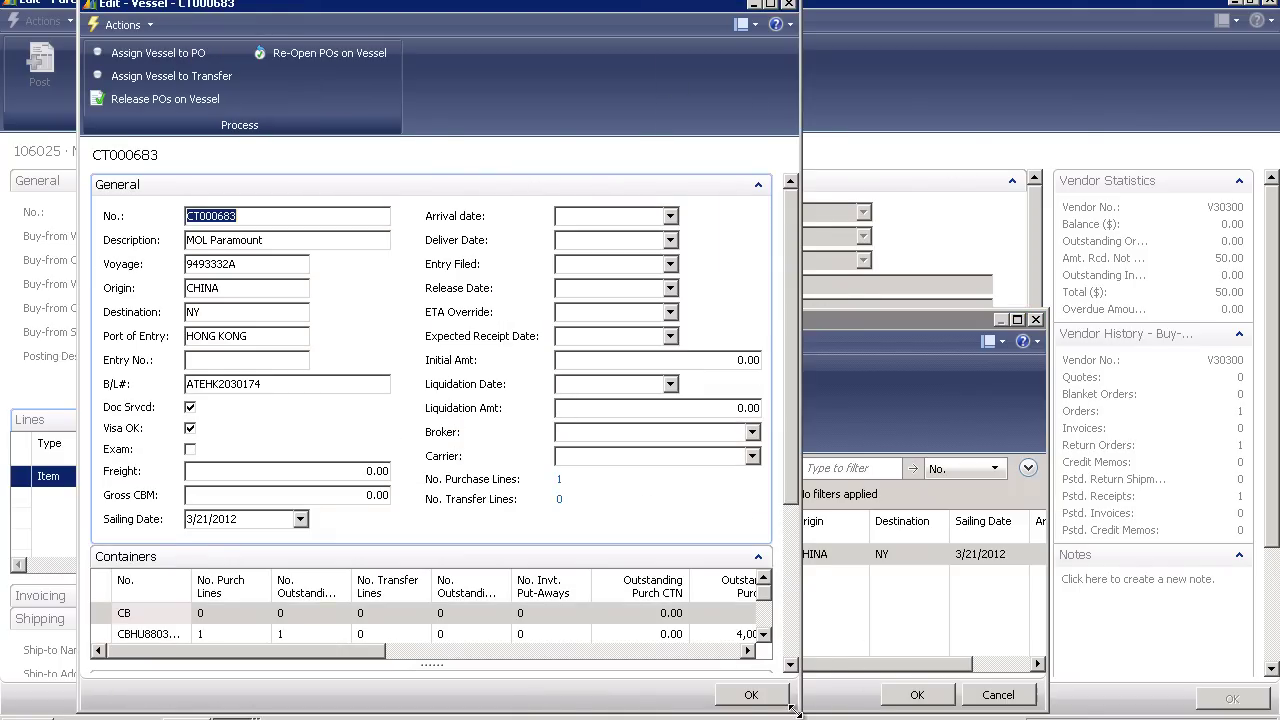
# Step: Widen the MOL Paramount vessel card and examine its general details, container quantities and the second container's purchase order lines
pyautogui.moveTo(792, 710); pyautogui.dragTo(882, 712)
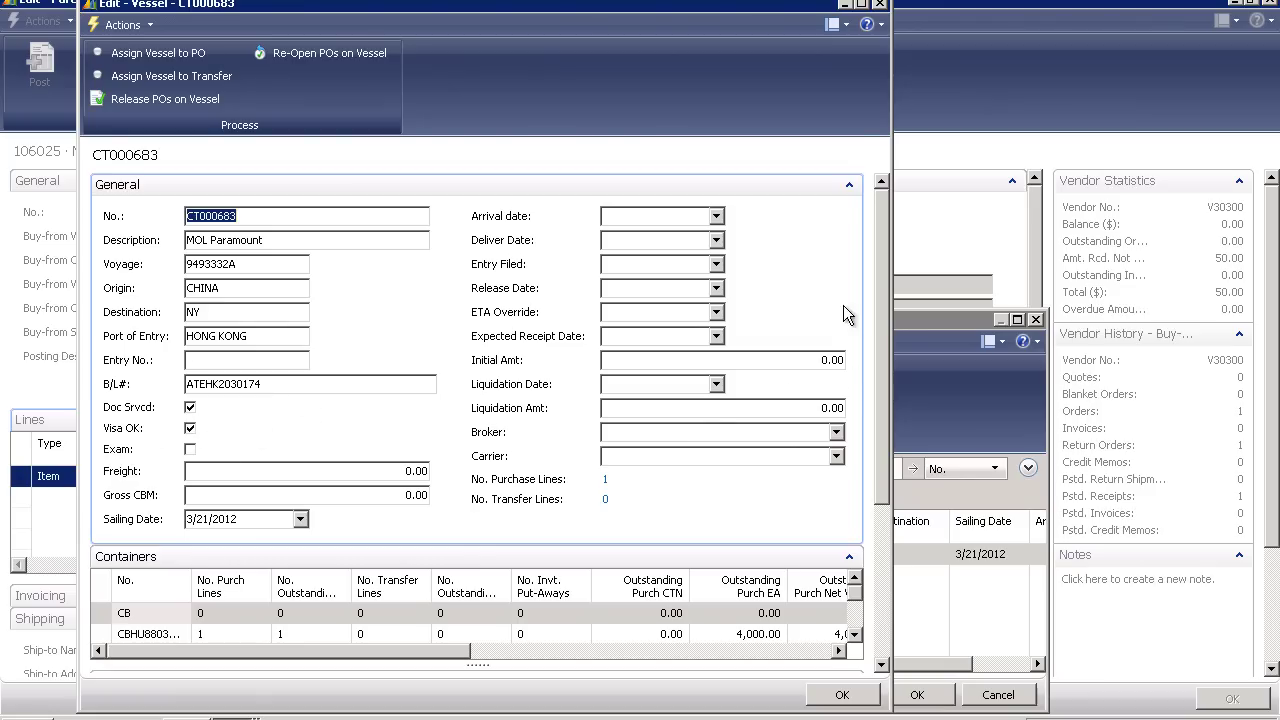
pyautogui.moveTo(883, 309); pyautogui.dragTo(872, 534)
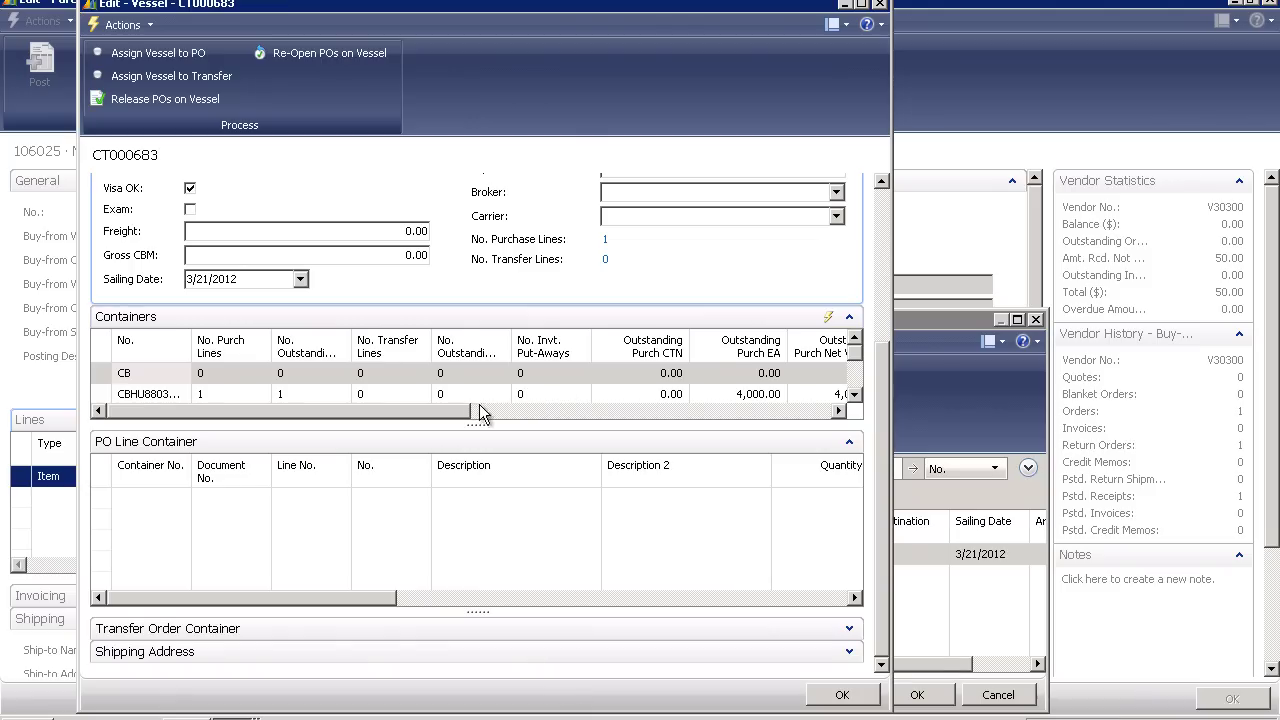
pyautogui.moveTo(466, 412); pyautogui.dragTo(597, 412)
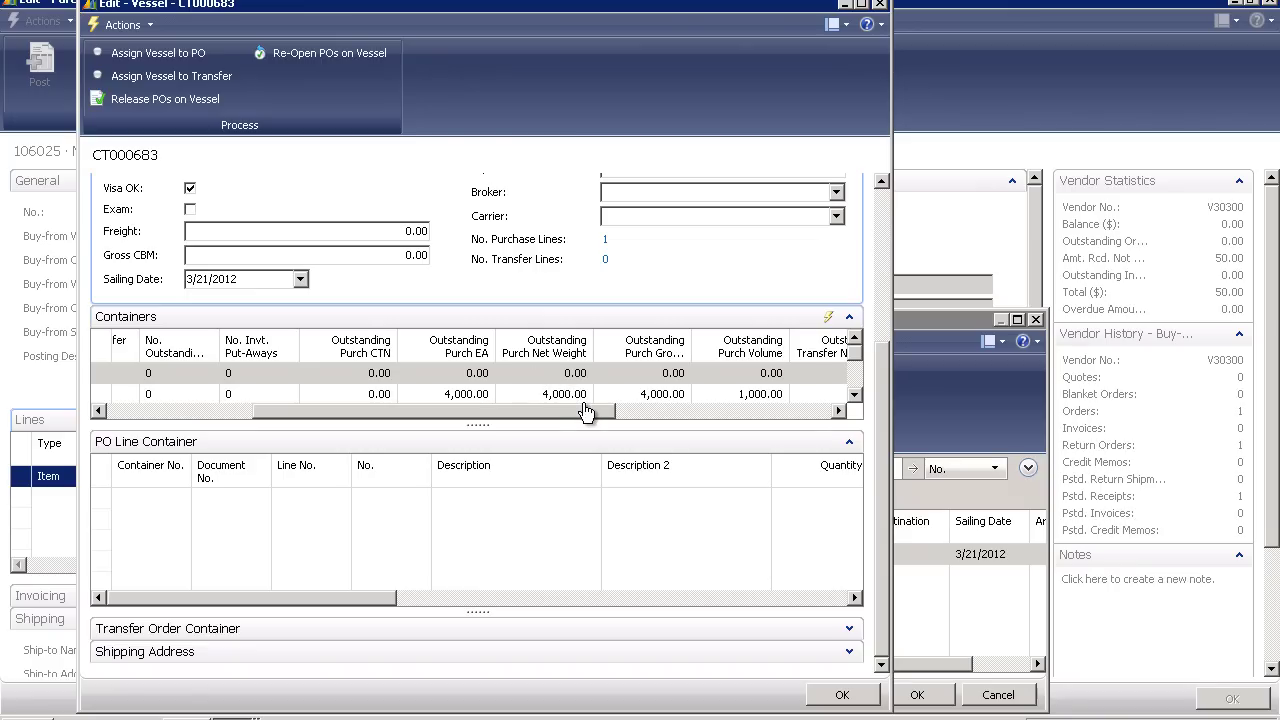
pyautogui.moveTo(589, 408); pyautogui.dragTo(693, 390)
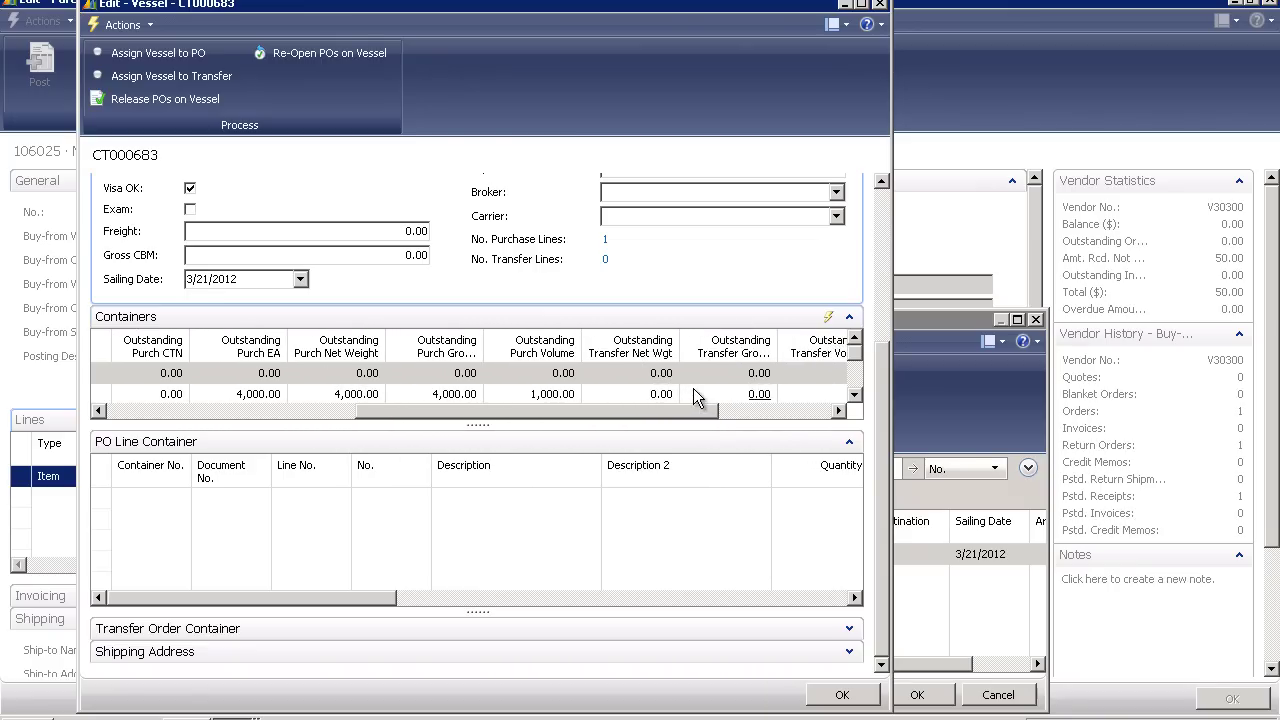
pyautogui.click(255, 396)
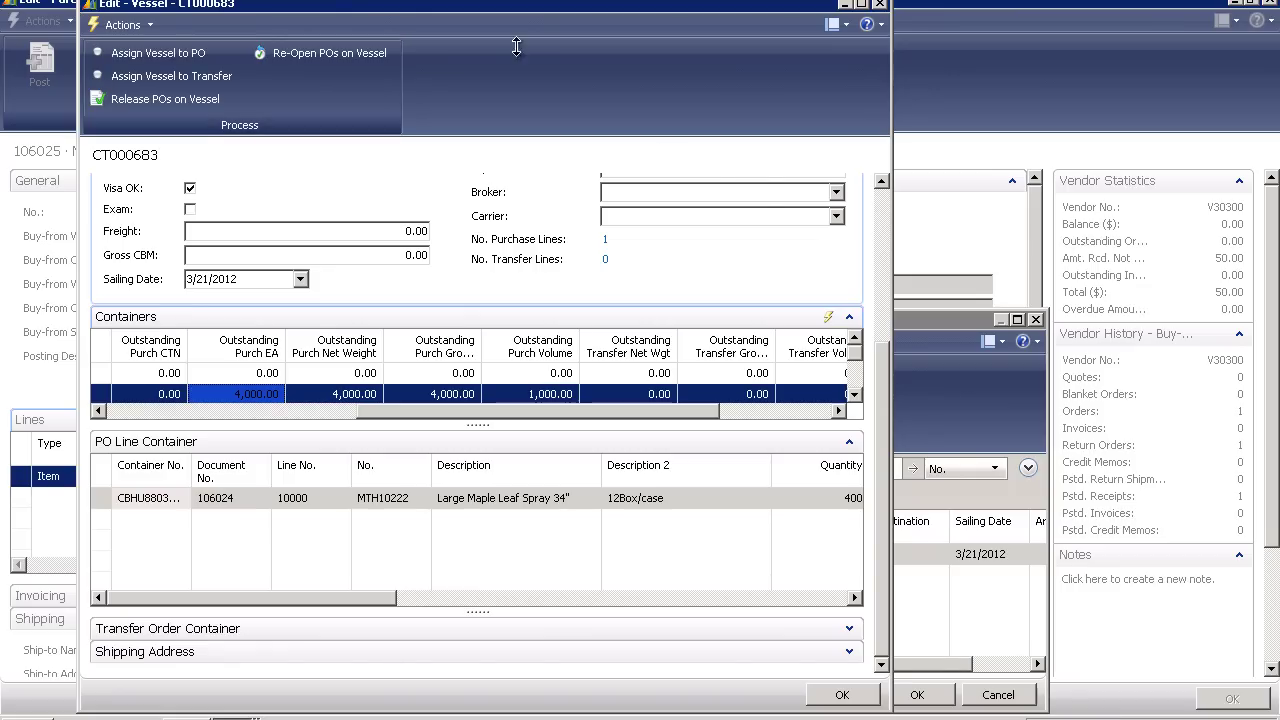
pyautogui.click(881, 251)
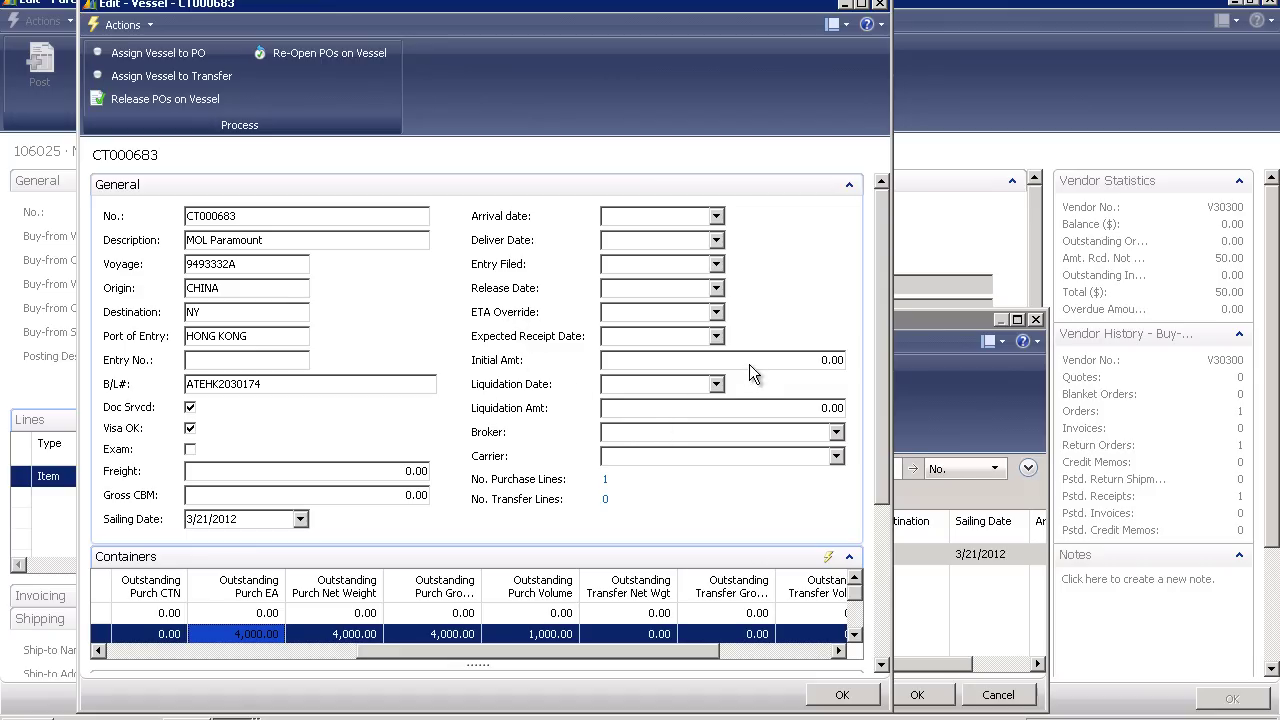
# Step: Close the vessel card, the vessel selection and the purchase order without assigning a vessel, and return to the Departments overview
pyautogui.click(878, 5)
pyautogui.press('Escape')
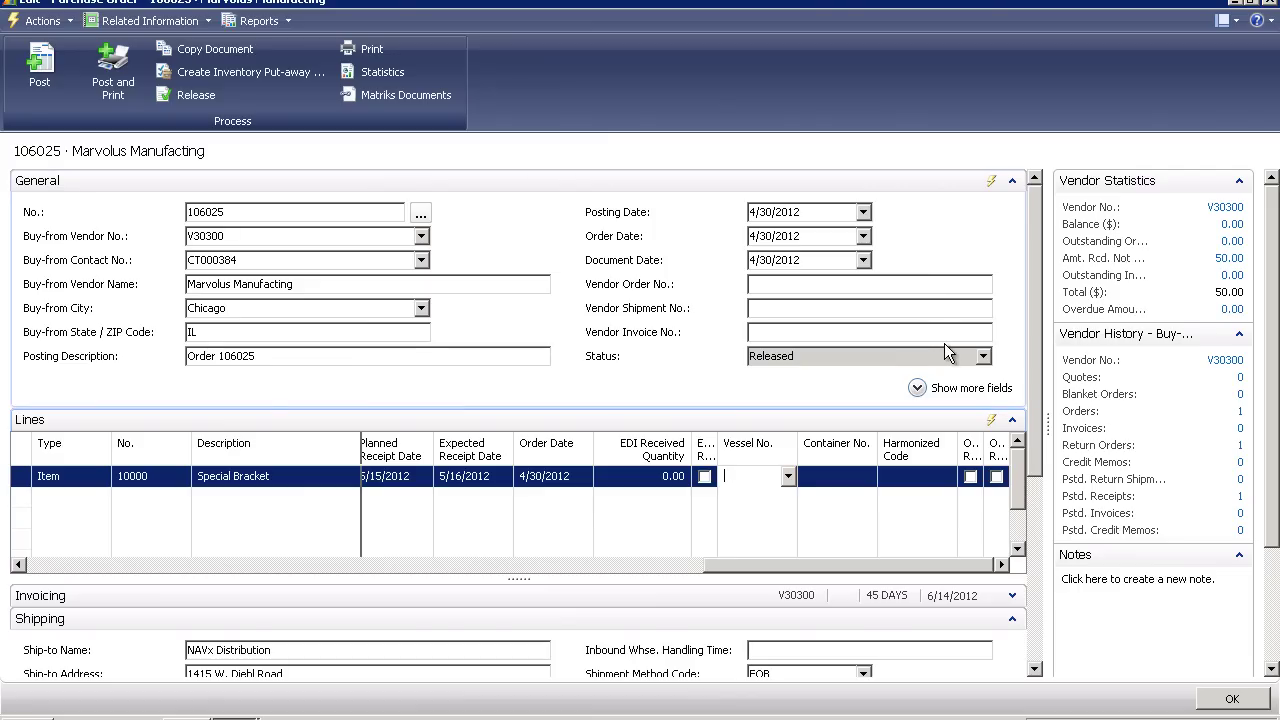
pyautogui.press('Escape')
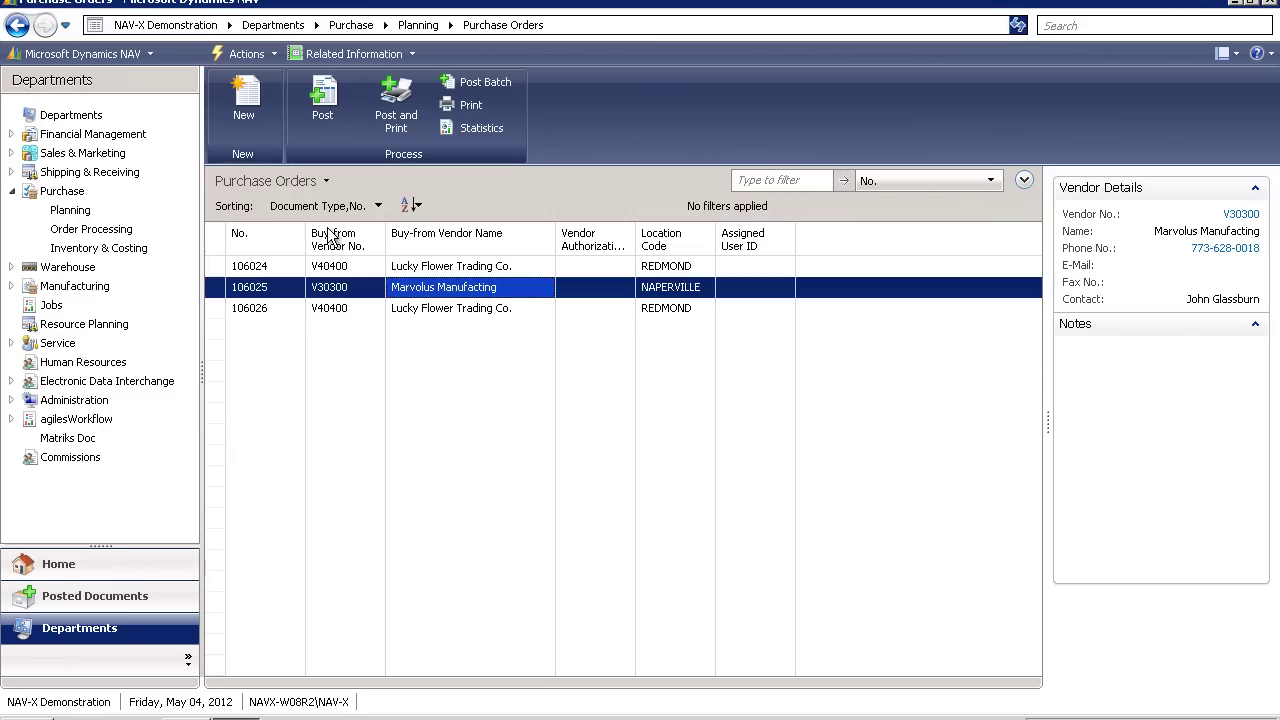
pyautogui.click(88, 117)
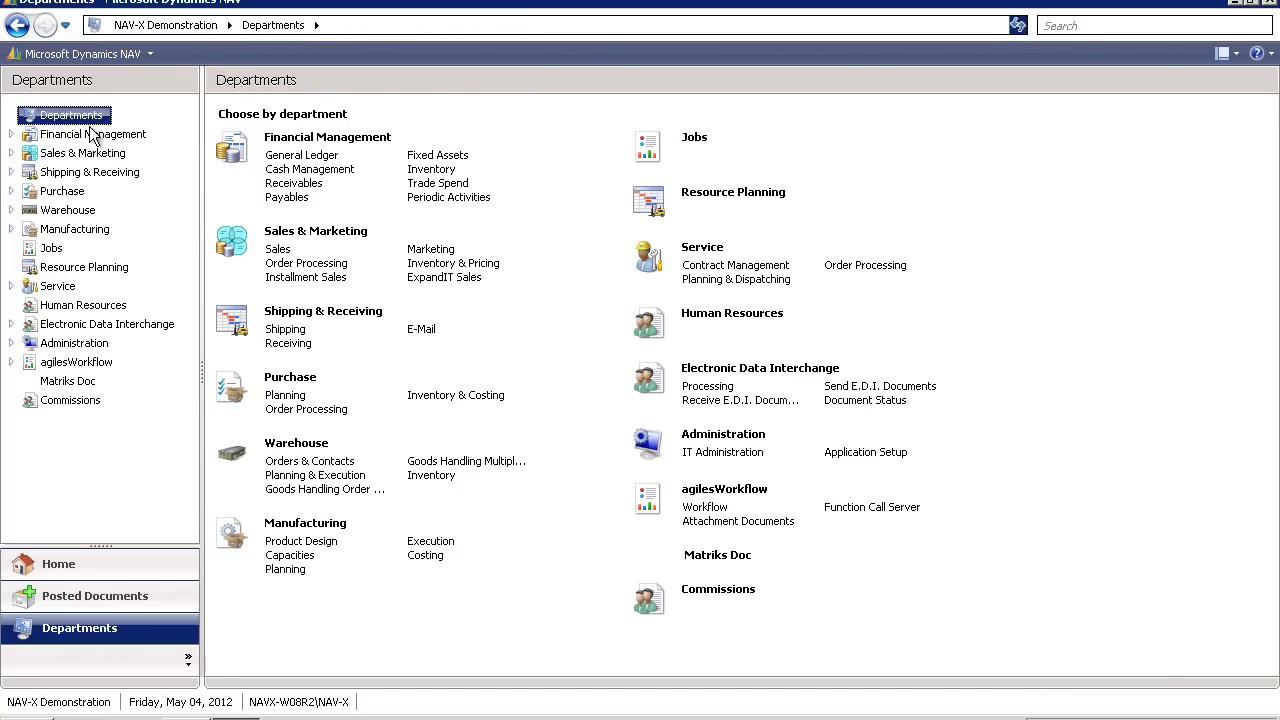